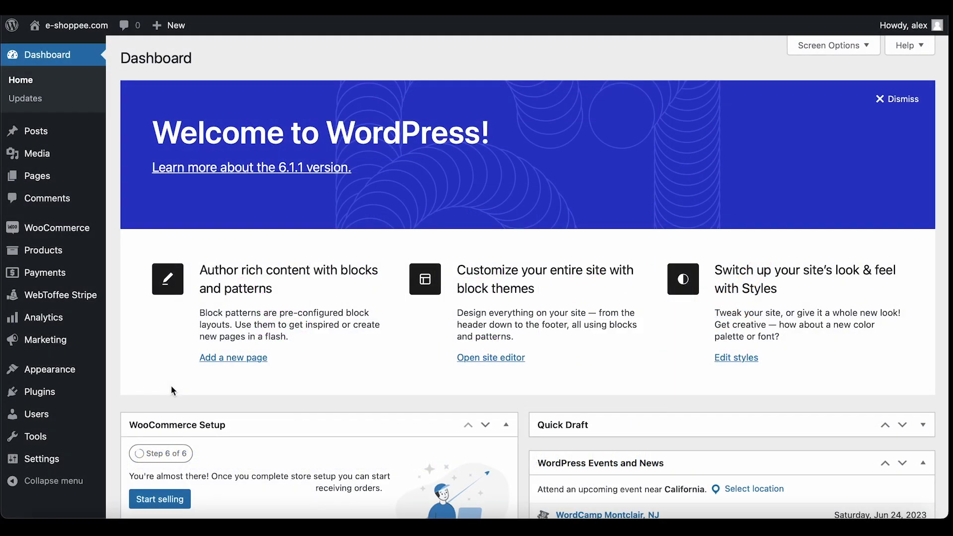
Find the 'Decorator WooCommerce email customizer' plugin under Add New, then install and activate it
{"action": "mouse_move", "coordinate": [94, 392]}
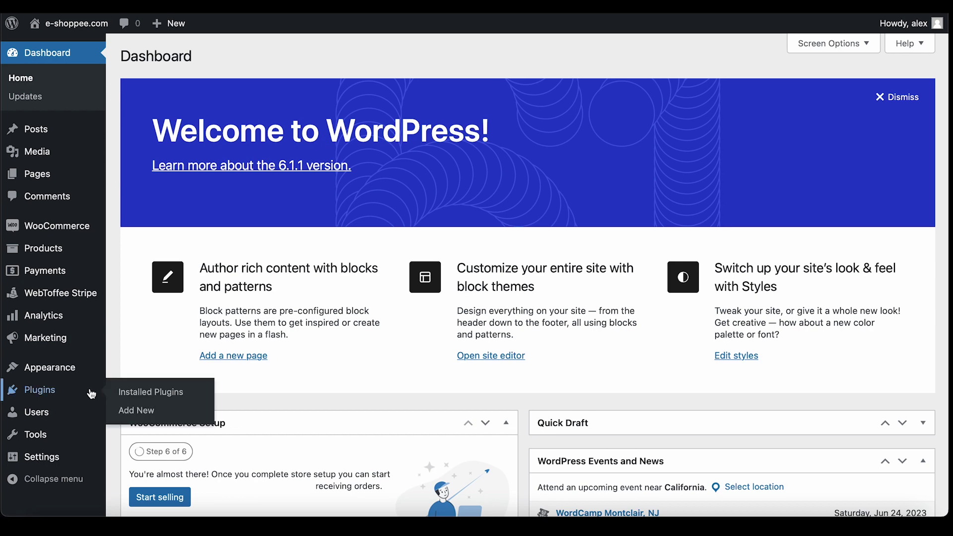
{"action": "left_click", "coordinate": [137, 410]}
{"action": "left_click", "coordinate": [763, 87]}
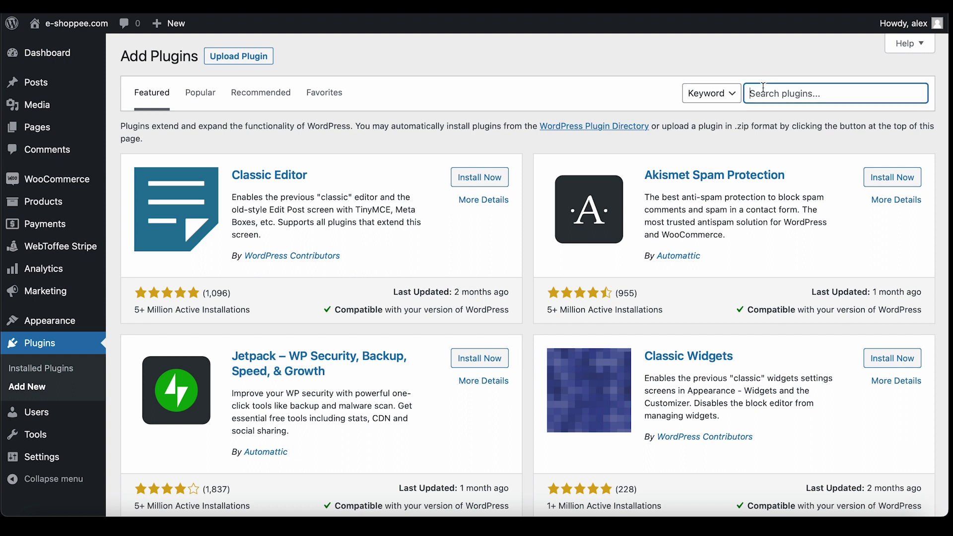
{"action": "type", "text": "Decorator W"}
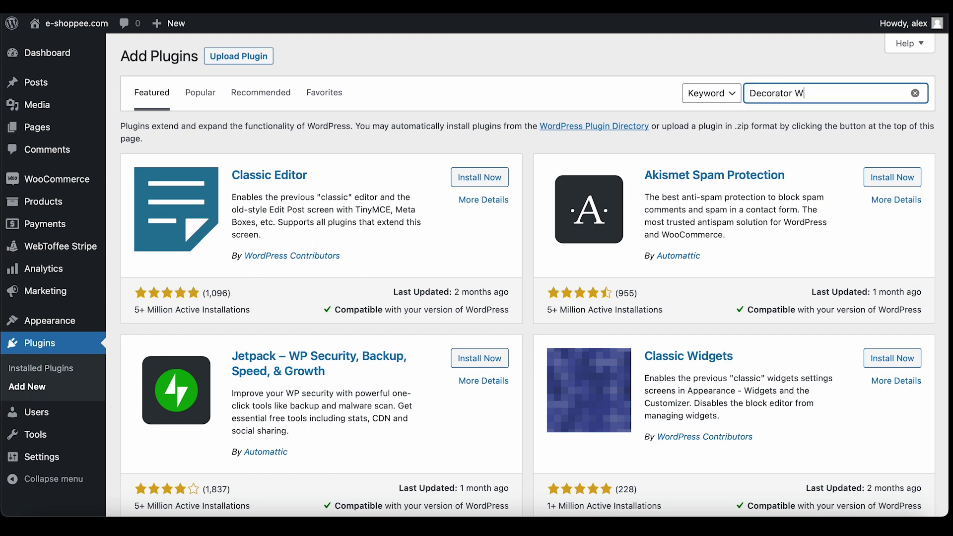
{"action": "type", "text": "ooCommerce email custo"}
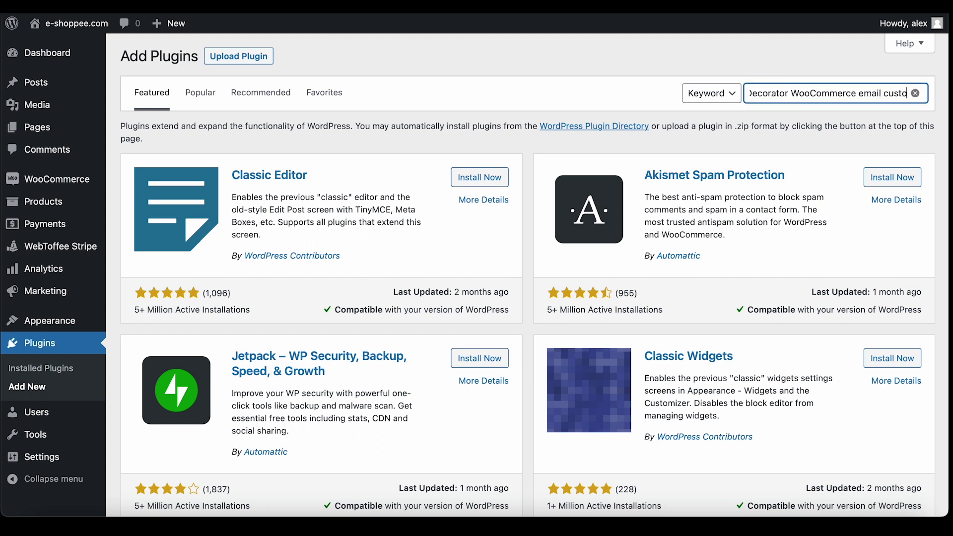
{"action": "type", "text": "mizer"}
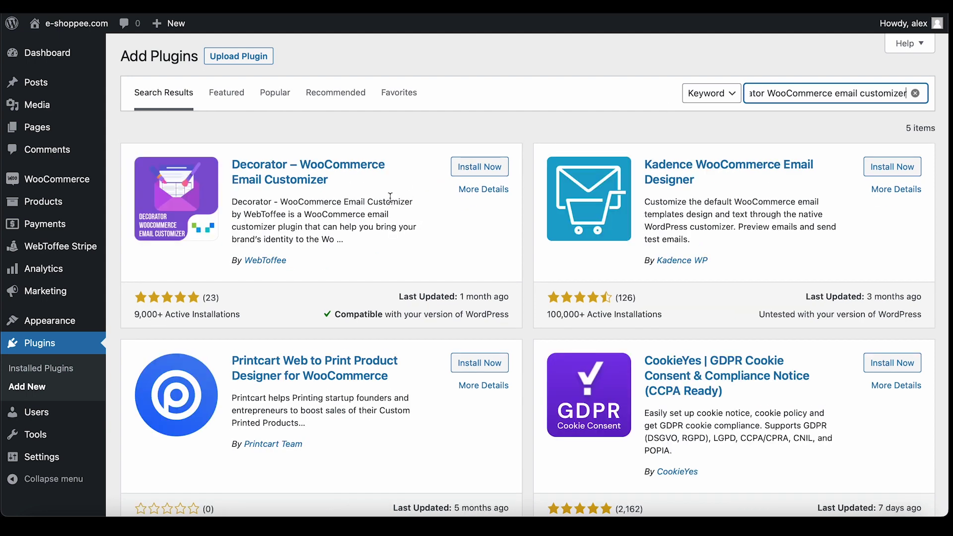
{"action": "left_click", "coordinate": [476, 167]}
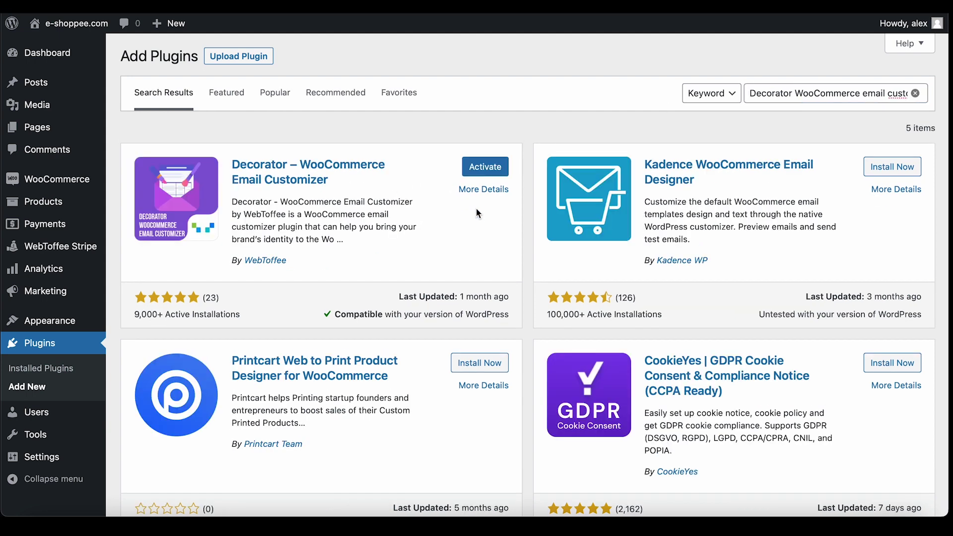
{"action": "left_click", "coordinate": [483, 171]}
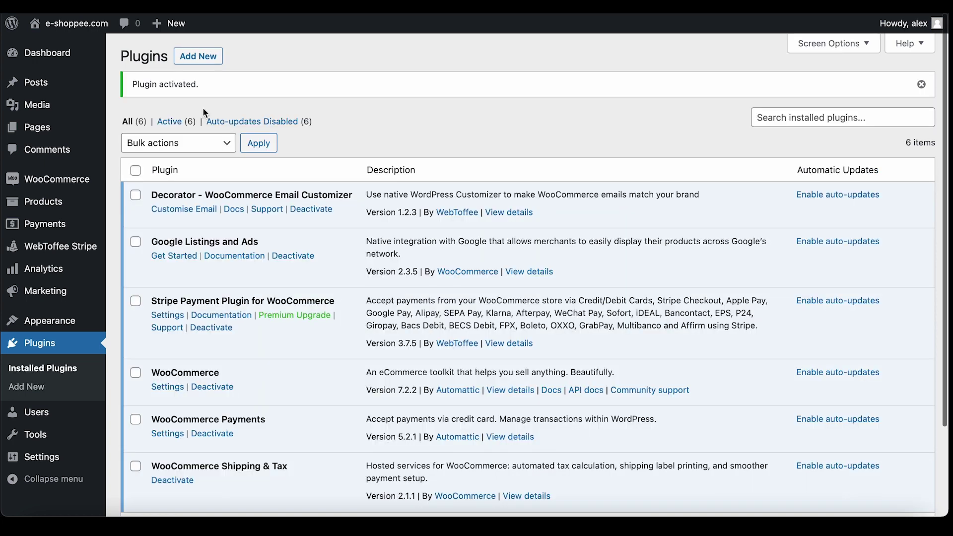
{"action": "mouse_move", "coordinate": [99, 182]}
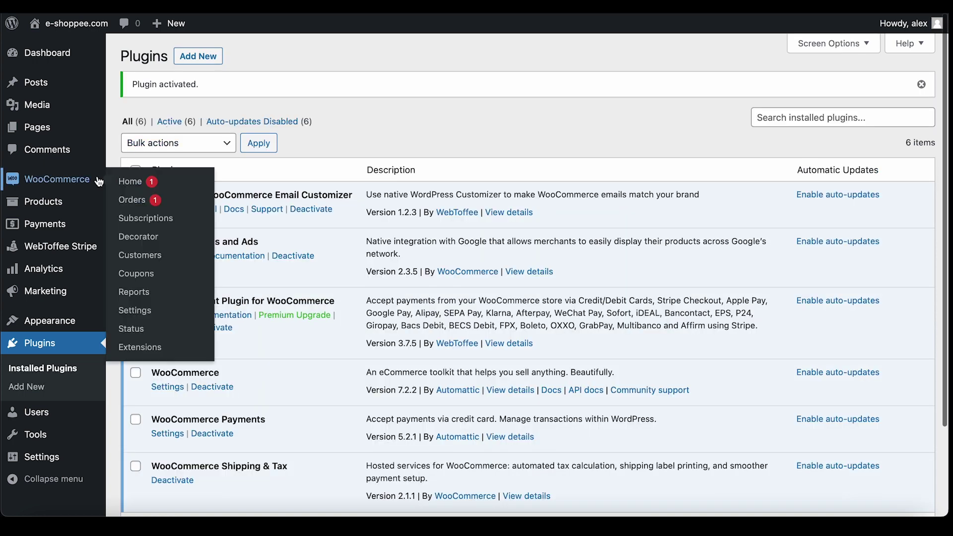
Switch the Decorator preview to the Customer invoice email, keeping the Mockup order
{"action": "left_click", "coordinate": [162, 238]}
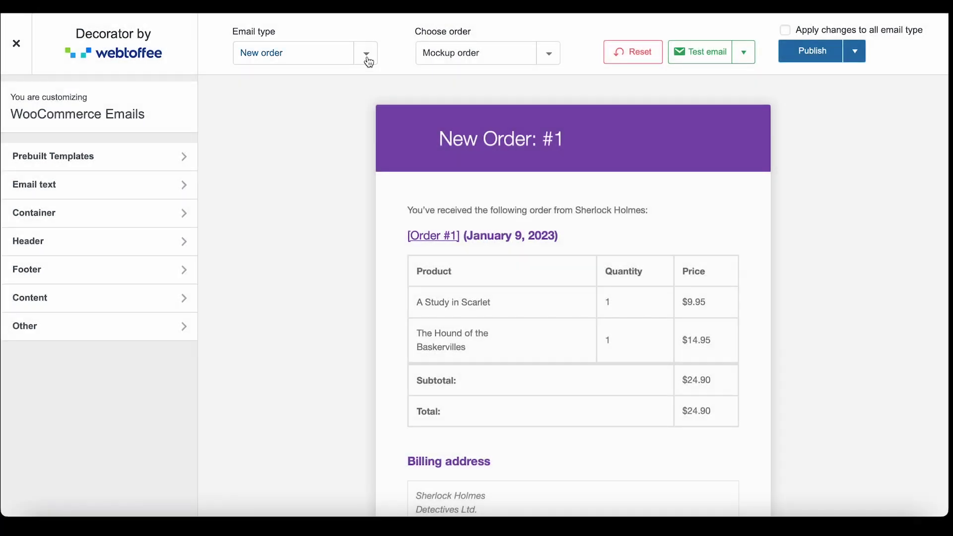
{"action": "left_click", "coordinate": [367, 55]}
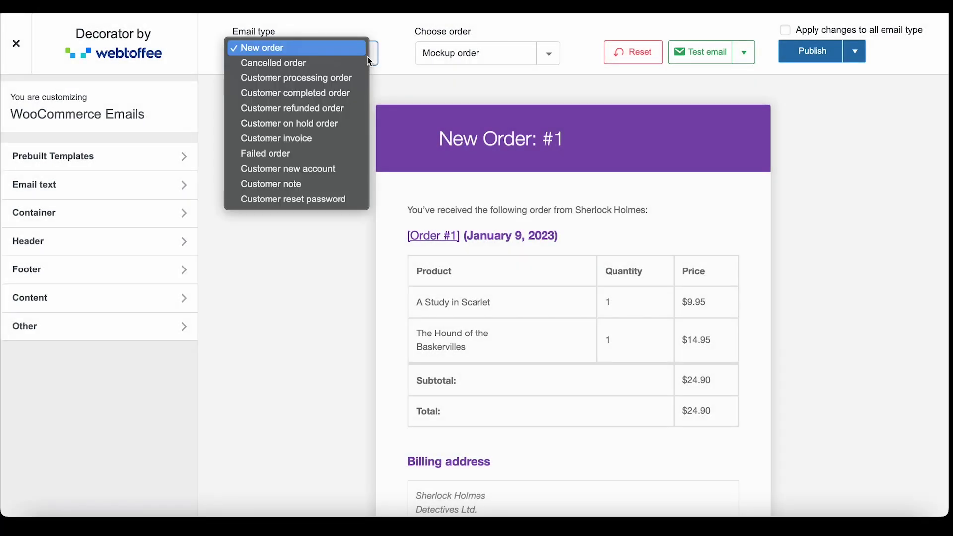
{"action": "left_click", "coordinate": [327, 138]}
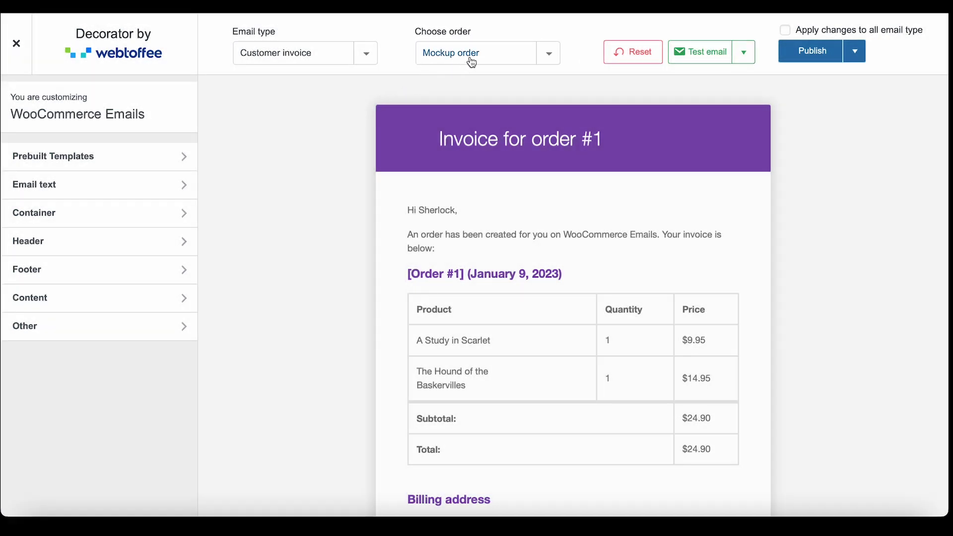
{"action": "left_click", "coordinate": [495, 55]}
{"action": "left_click", "coordinate": [494, 49]}
Load the white_theme prebuilt template into the Customer invoice email, leaving the page when prompted
{"action": "left_click", "coordinate": [173, 164]}
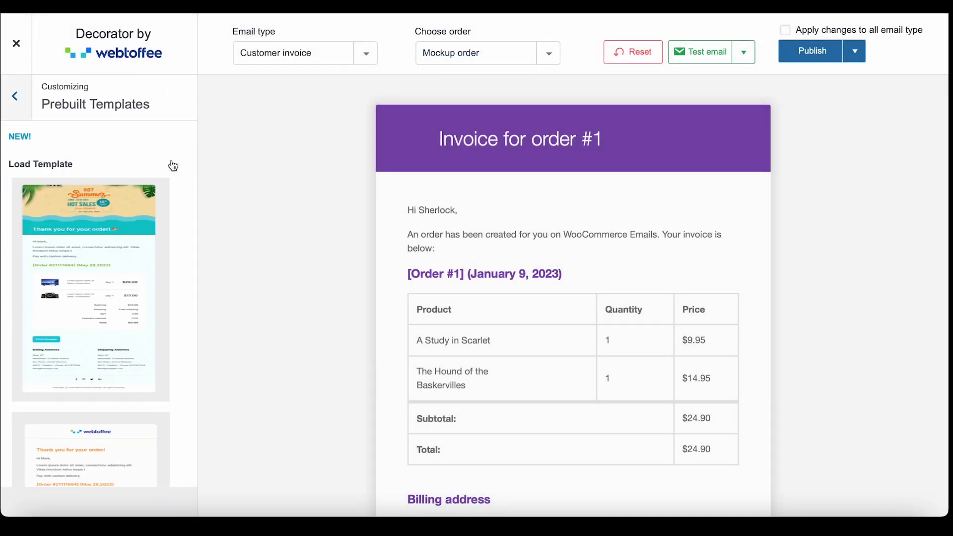
{"action": "scroll", "coordinate": [173, 165], "scroll_direction": "down", "scroll_amount": 5}
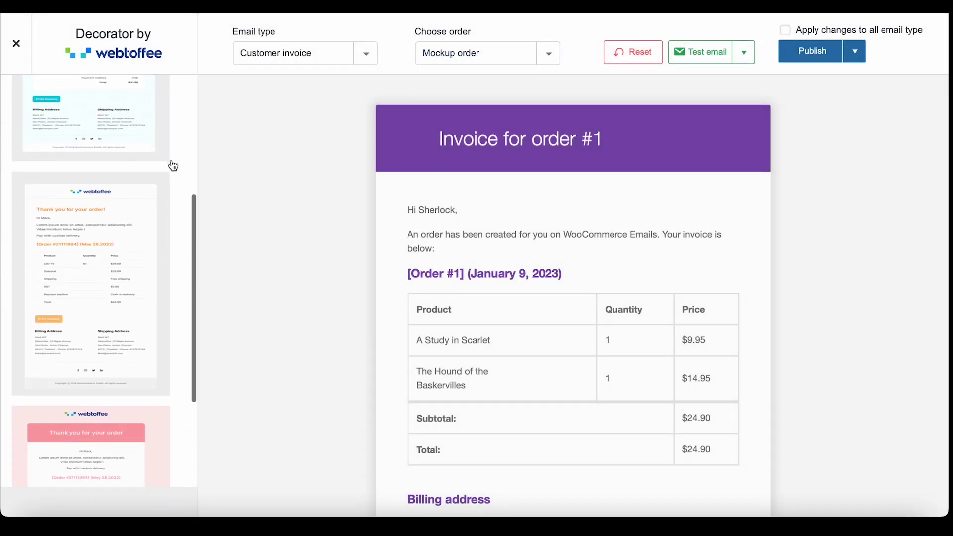
{"action": "scroll", "coordinate": [173, 165], "scroll_direction": "down", "scroll_amount": 2}
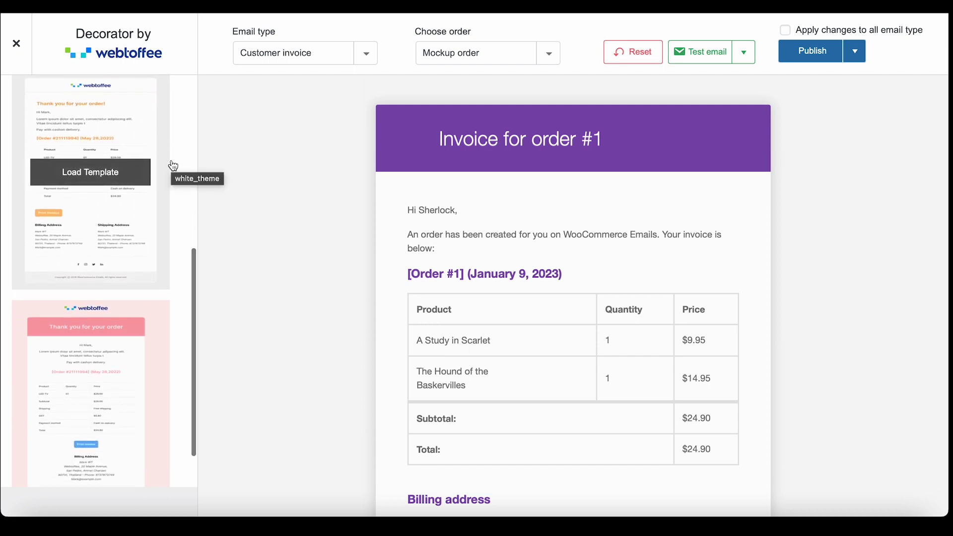
{"action": "left_click", "coordinate": [92, 175]}
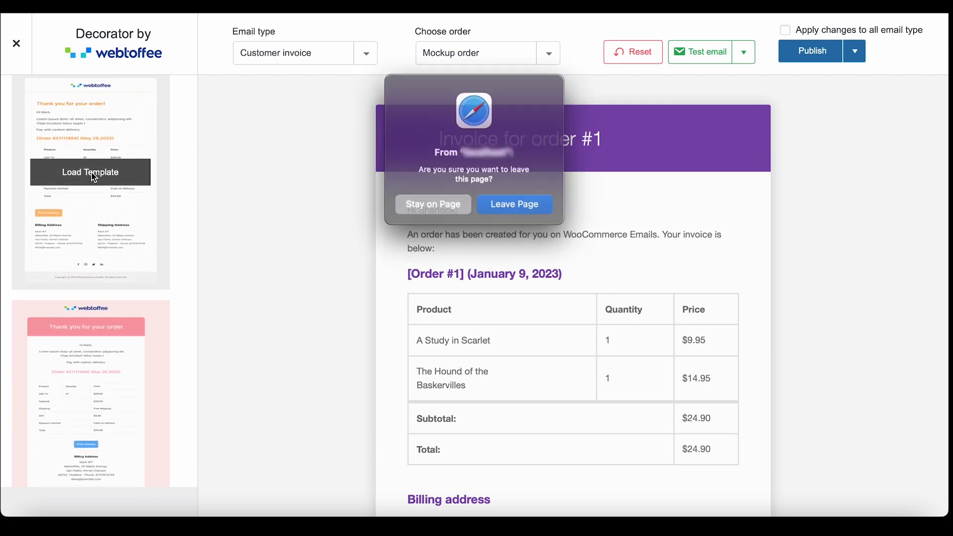
{"action": "left_click", "coordinate": [504, 200]}
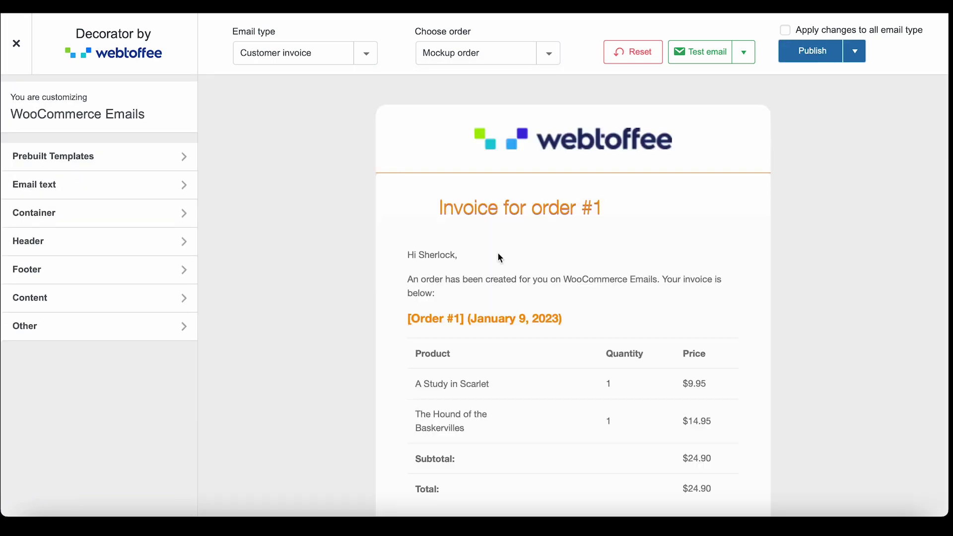
{"action": "scroll", "coordinate": [498, 253], "scroll_direction": "down", "scroll_amount": 10}
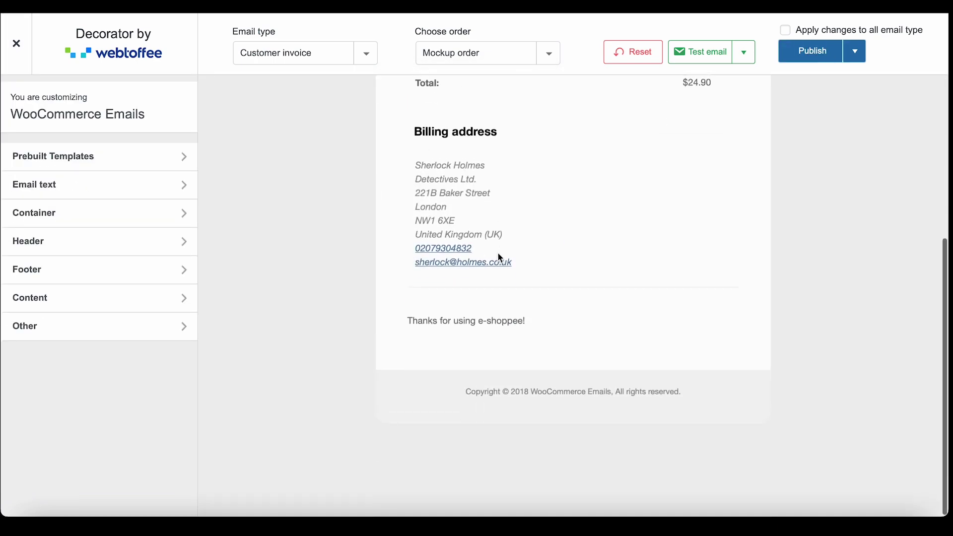
{"action": "left_click", "coordinate": [185, 191]}
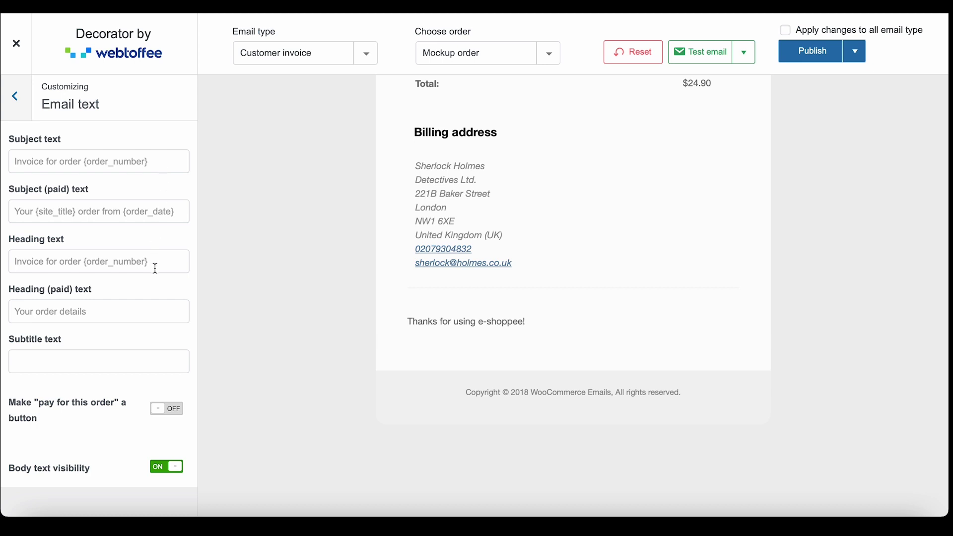
Set the Additional content text to 'order number: {order_number} is being processed!'
{"action": "scroll", "coordinate": [138, 360], "scroll_direction": "down", "scroll_amount": 5}
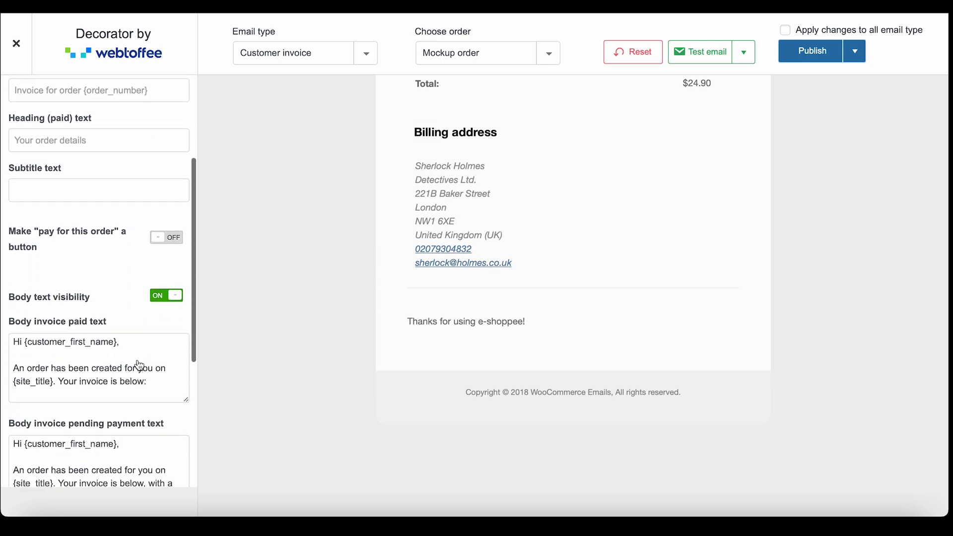
{"action": "scroll", "coordinate": [137, 370], "scroll_direction": "down", "scroll_amount": 3}
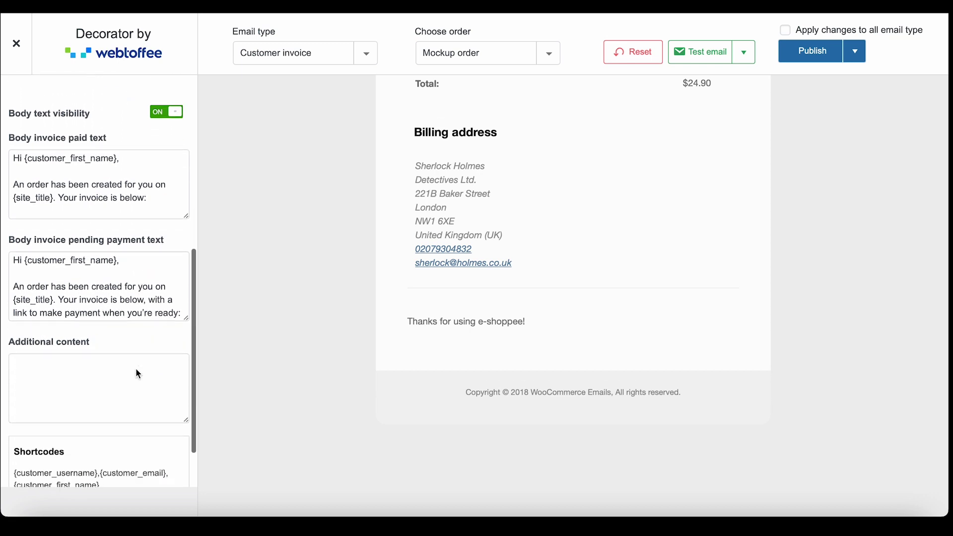
{"action": "scroll", "coordinate": [135, 368], "scroll_direction": "down", "scroll_amount": 2}
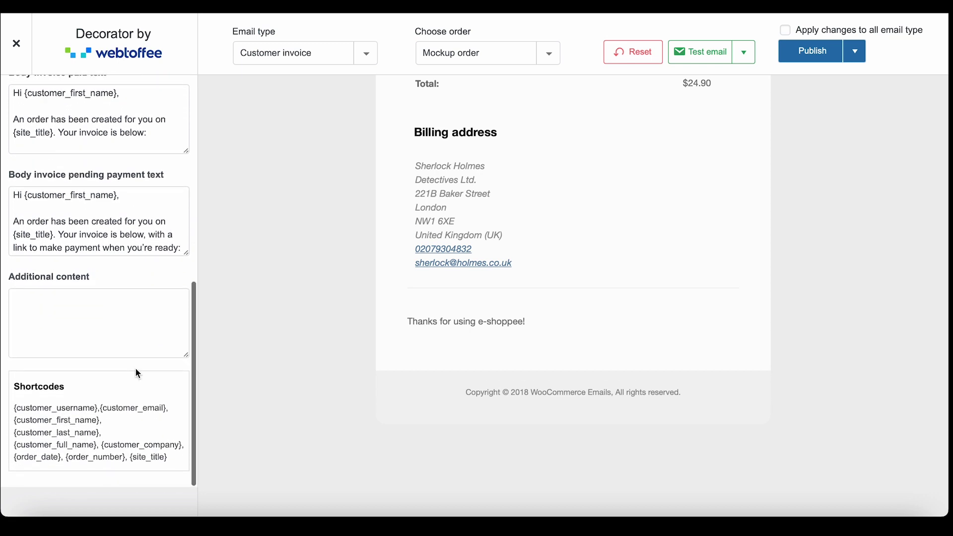
{"action": "left_click", "coordinate": [130, 340]}
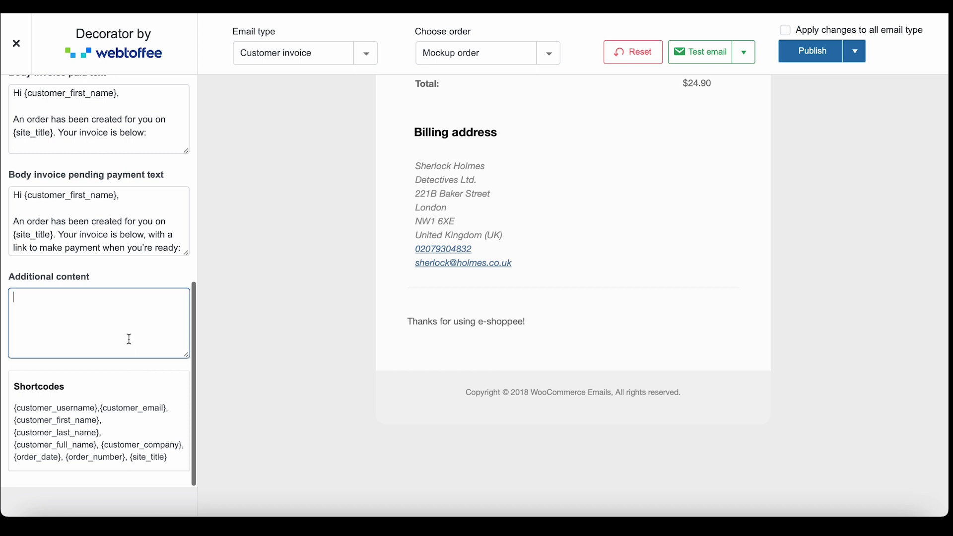
{"action": "type", "text": "order "}
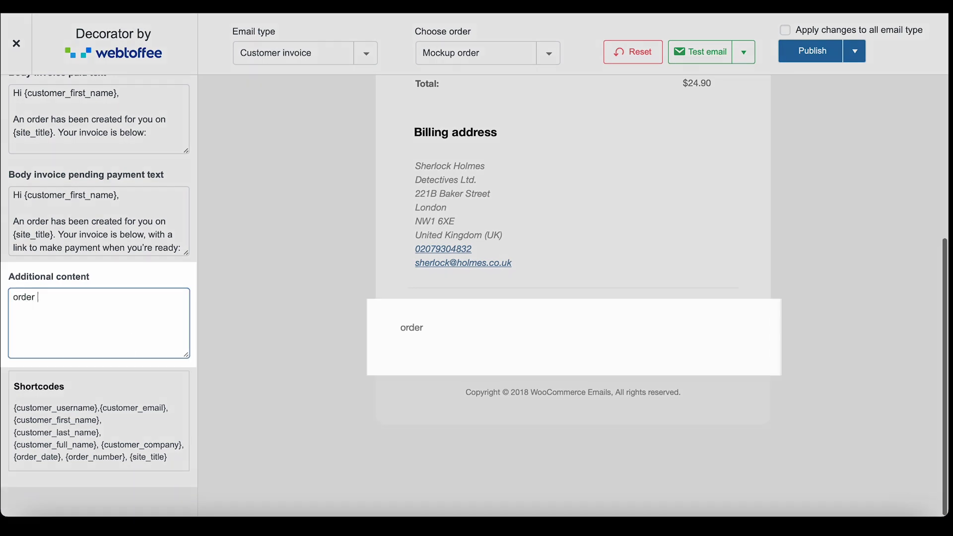
{"action": "type", "text": "number: {"}
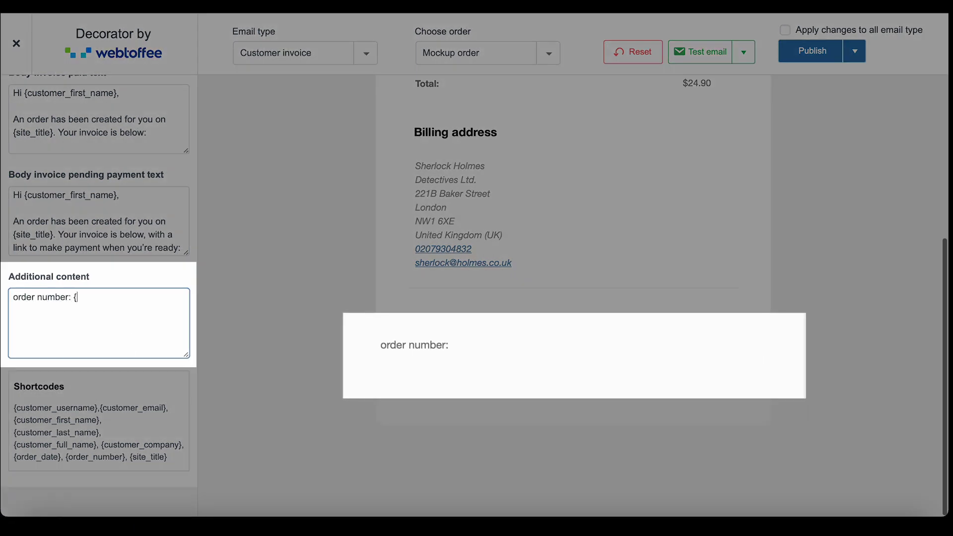
{"action": "type", "text": "order_numbe"}
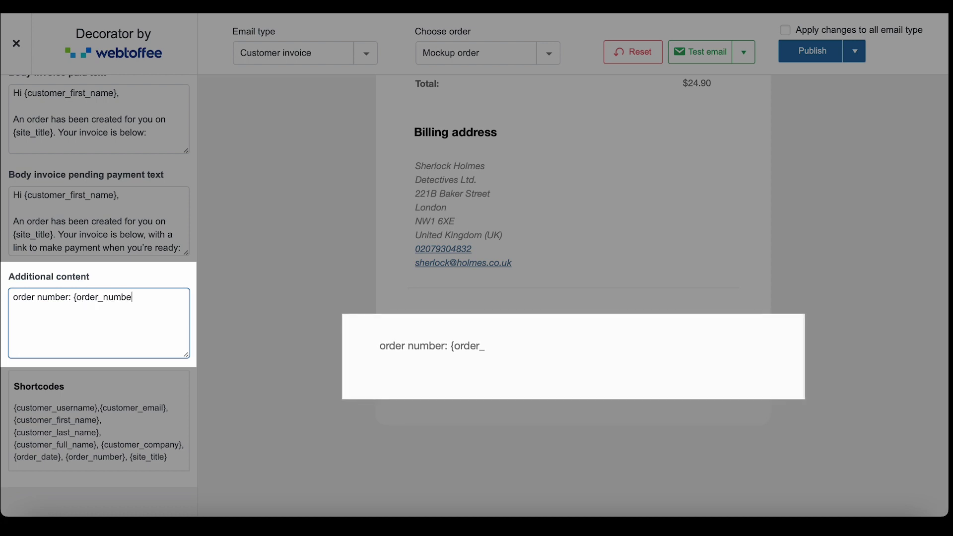
{"action": "type", "text": "r} is being "}
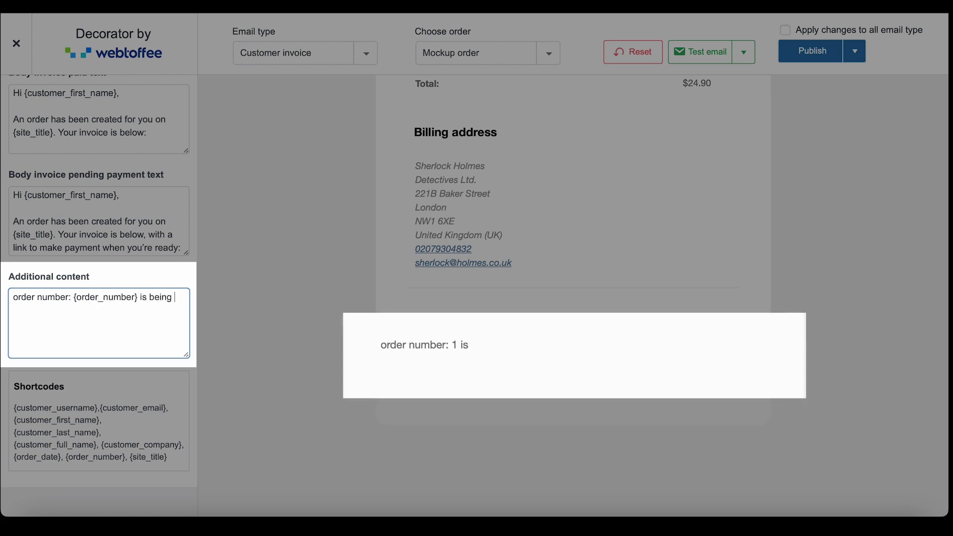
{"action": "type", "text": "processed!"}
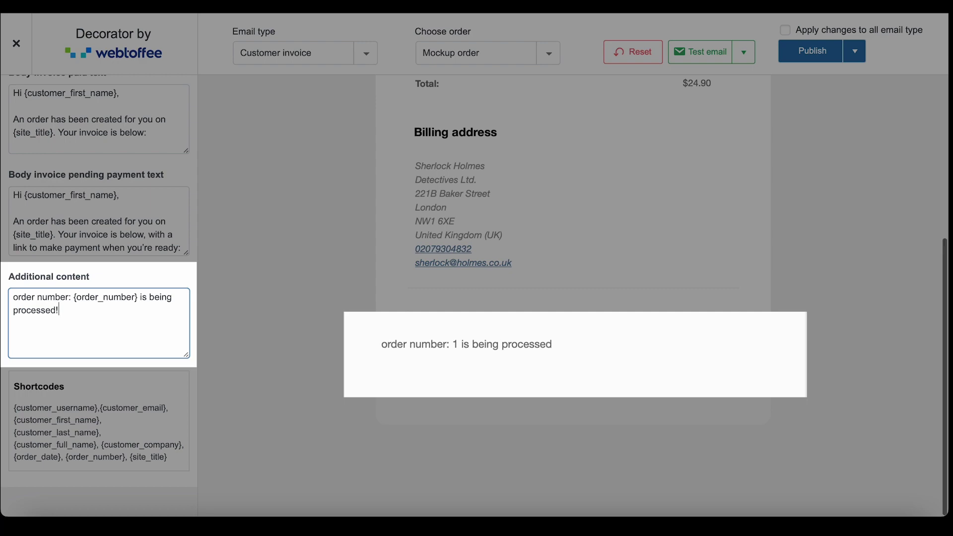
{"action": "scroll", "coordinate": [99, 293], "scroll_direction": "up", "scroll_amount": 15}
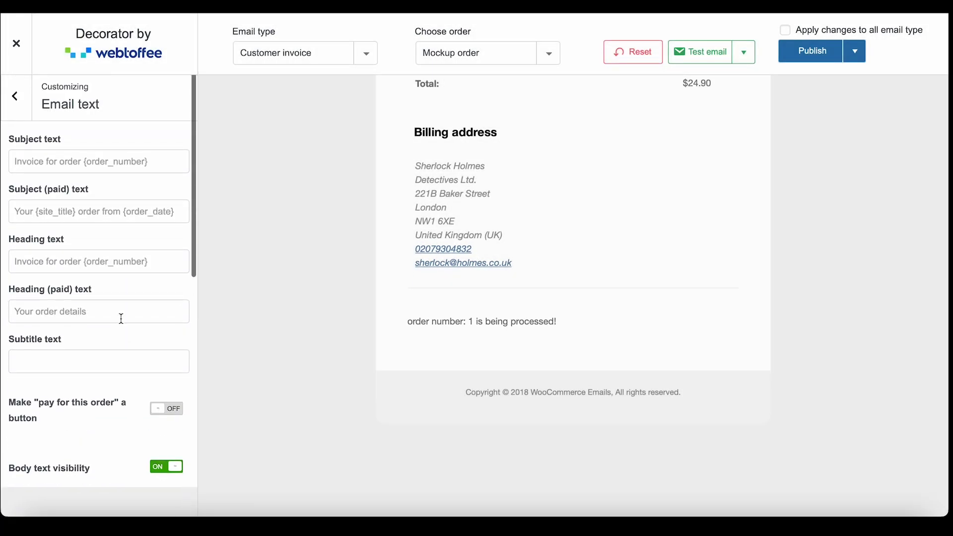
Change the email Container background colour to light grey #c1c1c1
{"action": "left_click", "coordinate": [20, 112]}
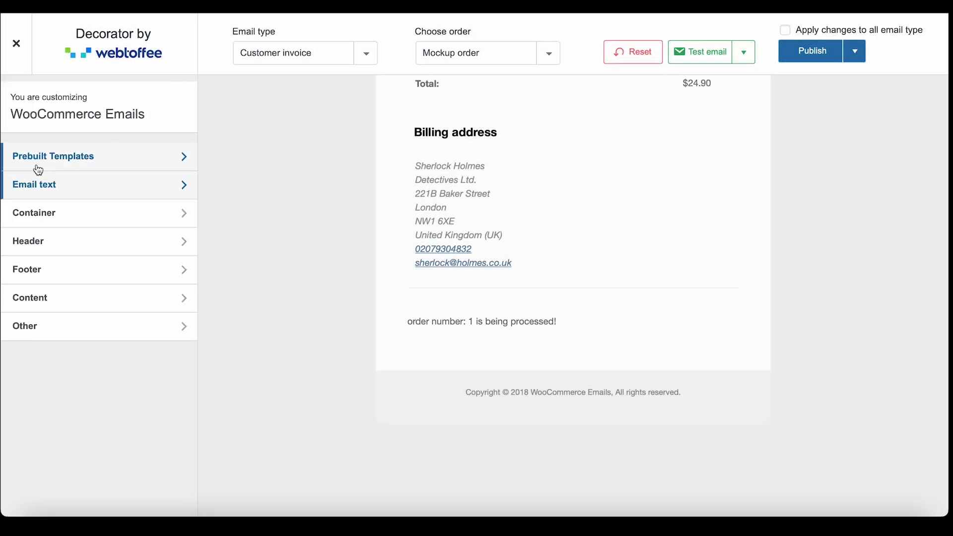
{"action": "left_click", "coordinate": [74, 218]}
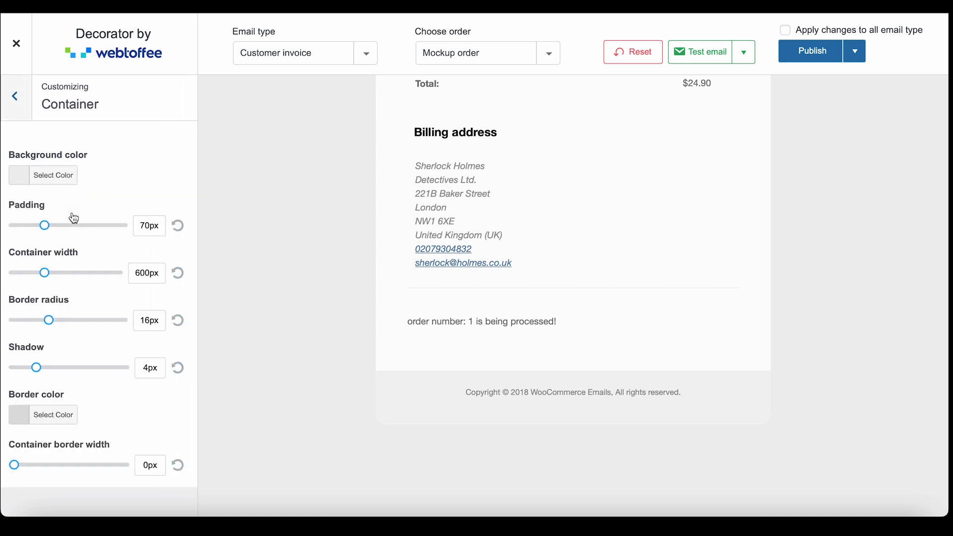
{"action": "left_click", "coordinate": [46, 181]}
{"action": "left_click", "coordinate": [31, 229]}
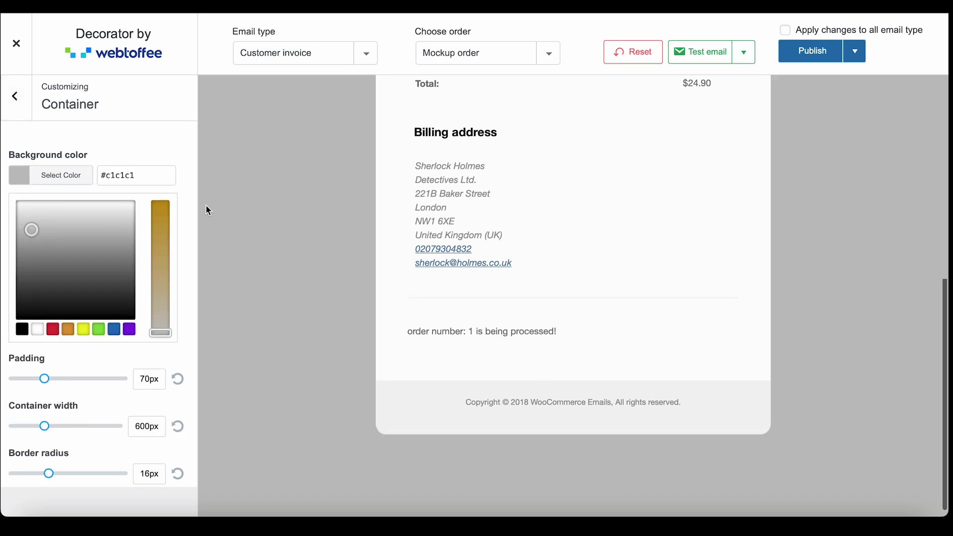
{"action": "left_click", "coordinate": [169, 356]}
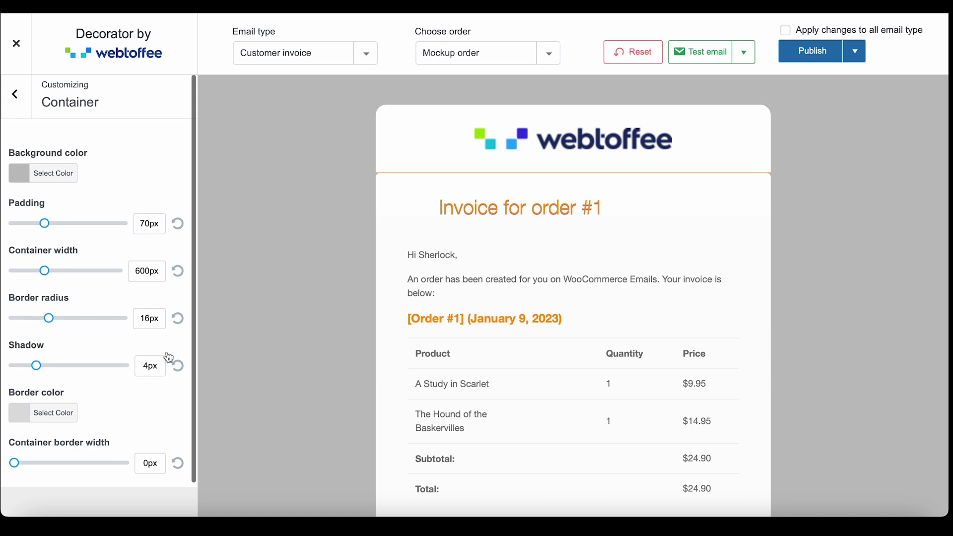
{"action": "scroll", "coordinate": [163, 347], "scroll_direction": "down", "scroll_amount": 1}
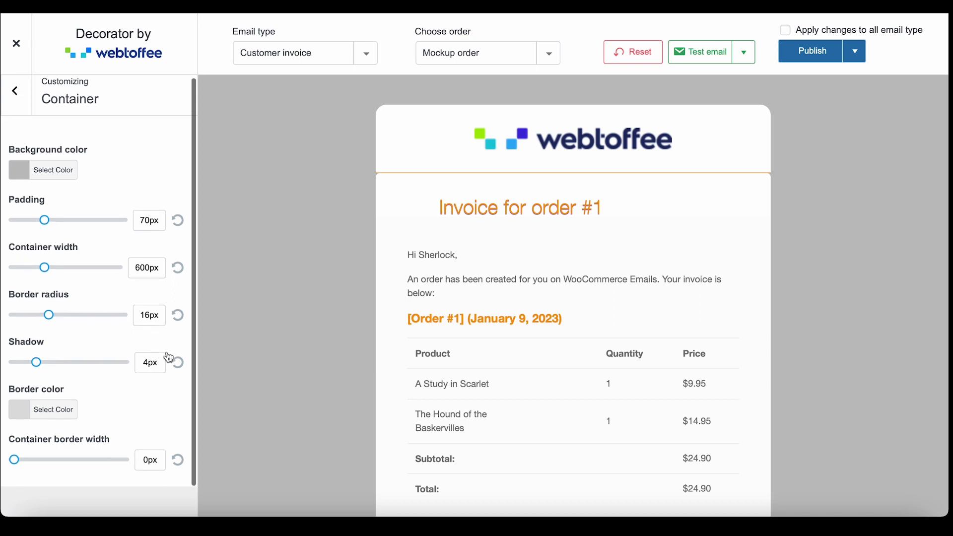
{"action": "left_click", "coordinate": [15, 91]}
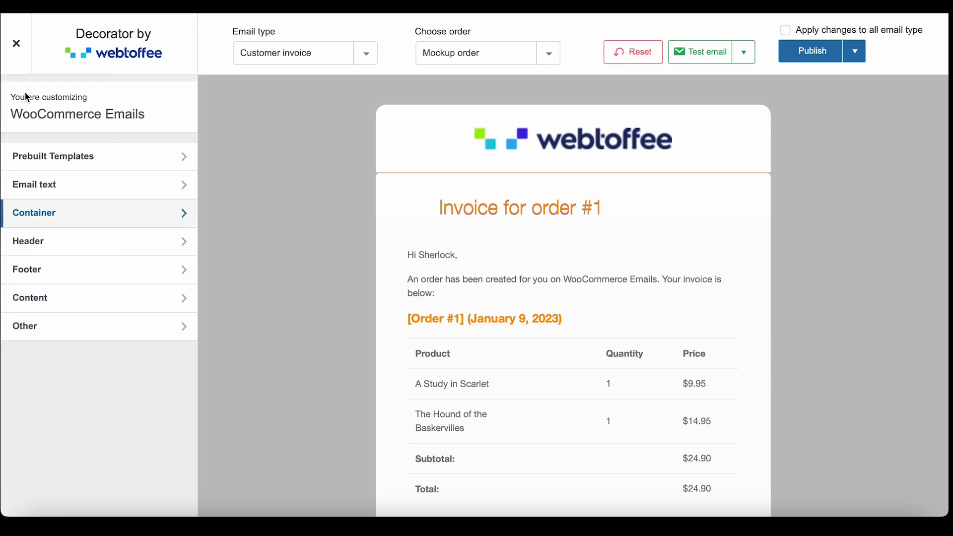
{"action": "left_click", "coordinate": [73, 243]}
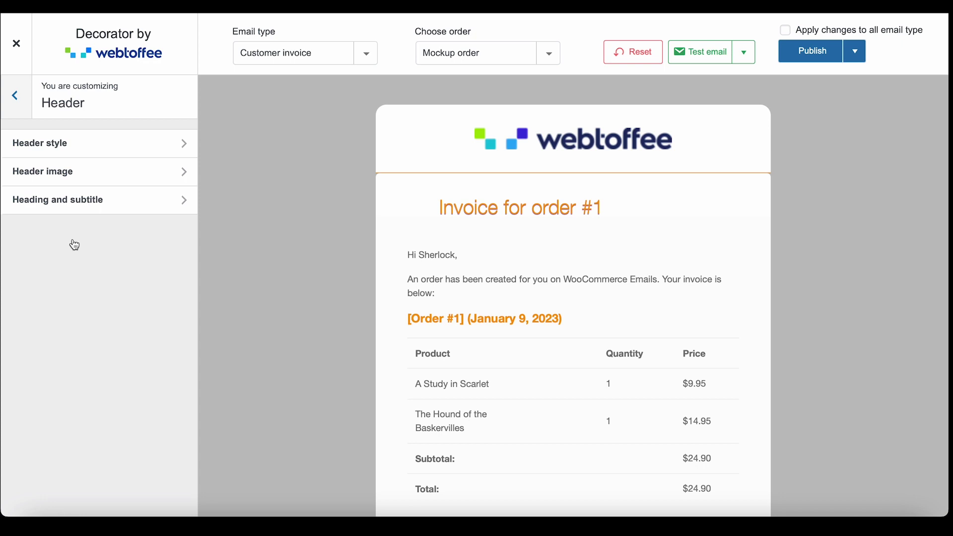
In Header style, toggle header visibility off and on, then set heading text alignment to center
{"action": "left_click", "coordinate": [93, 145]}
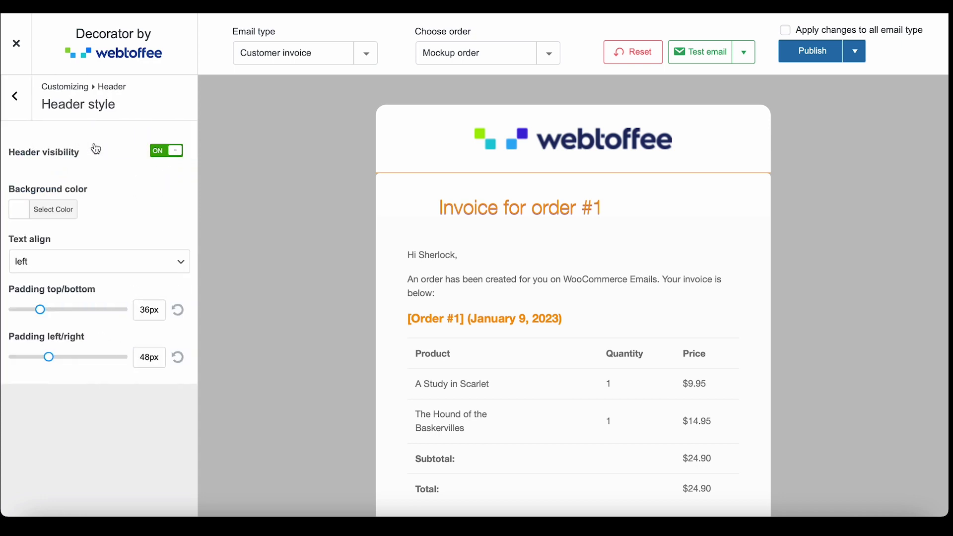
{"action": "left_click", "coordinate": [157, 151]}
{"action": "left_click", "coordinate": [156, 152]}
{"action": "left_click", "coordinate": [54, 214]}
{"action": "left_click", "coordinate": [55, 215]}
{"action": "left_click", "coordinate": [58, 260]}
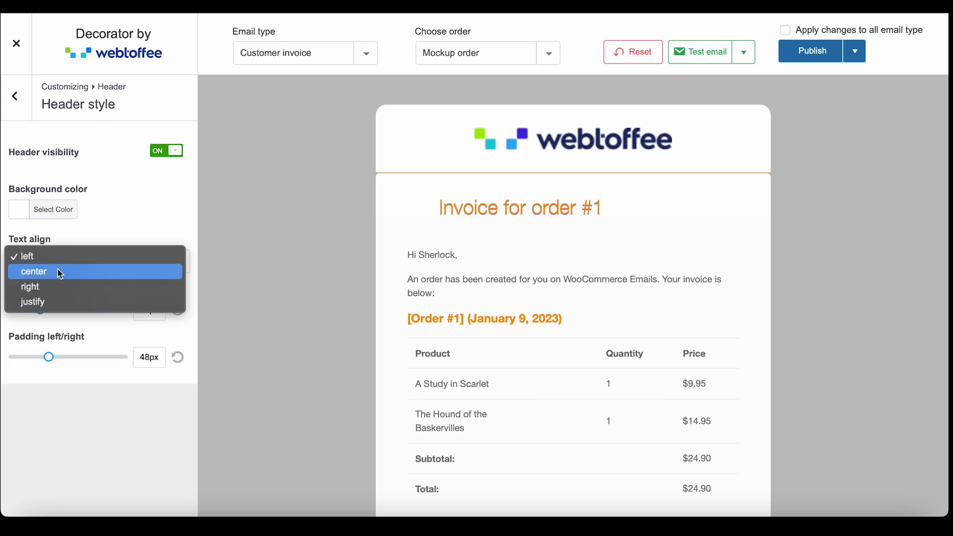
{"action": "left_click", "coordinate": [58, 270]}
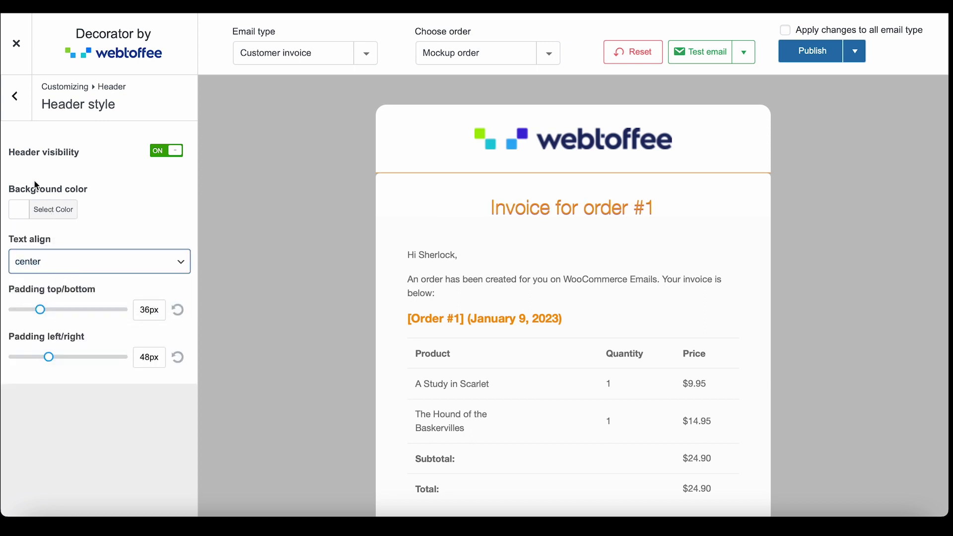
Align the webtoffee header logo image to the left
{"action": "left_click", "coordinate": [13, 110]}
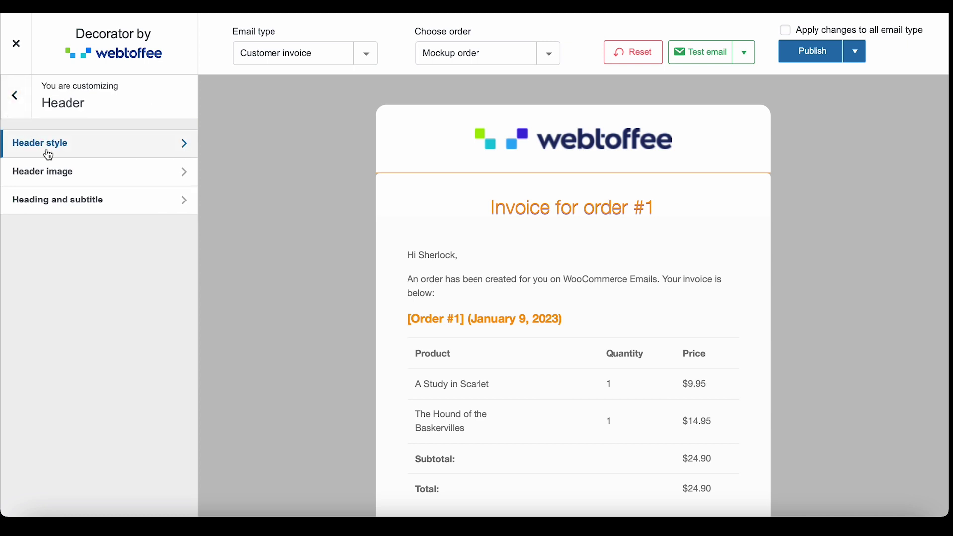
{"action": "left_click", "coordinate": [71, 173]}
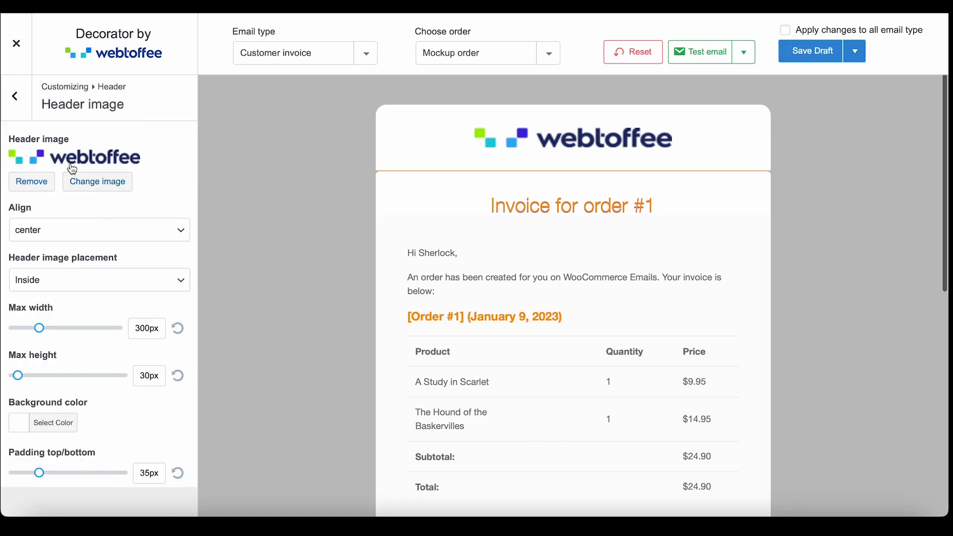
{"action": "left_click", "coordinate": [76, 227]}
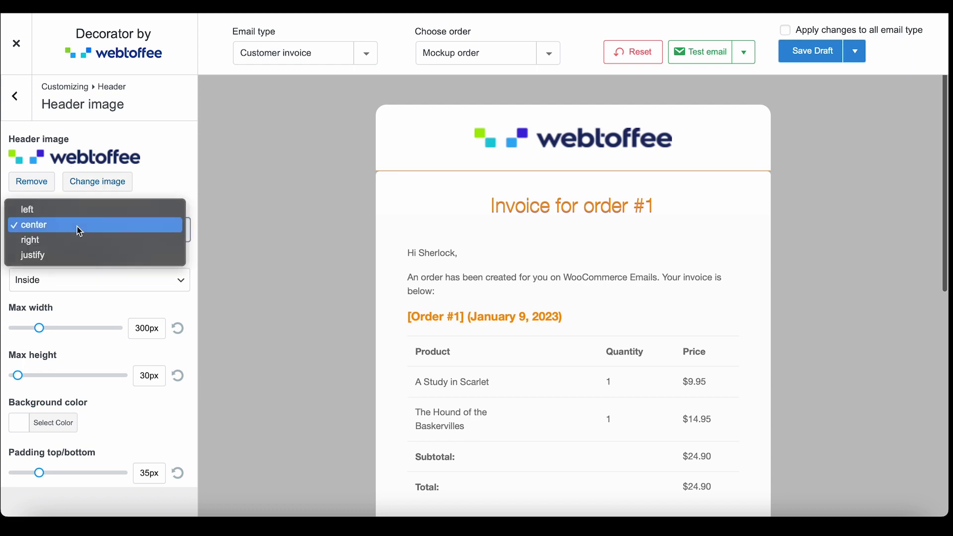
{"action": "left_click", "coordinate": [75, 213]}
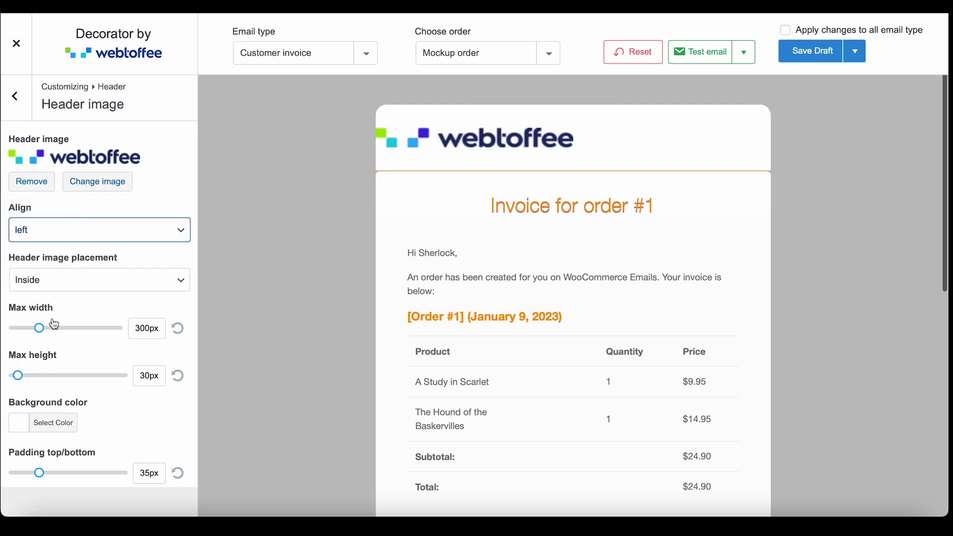
{"action": "left_click", "coordinate": [15, 98]}
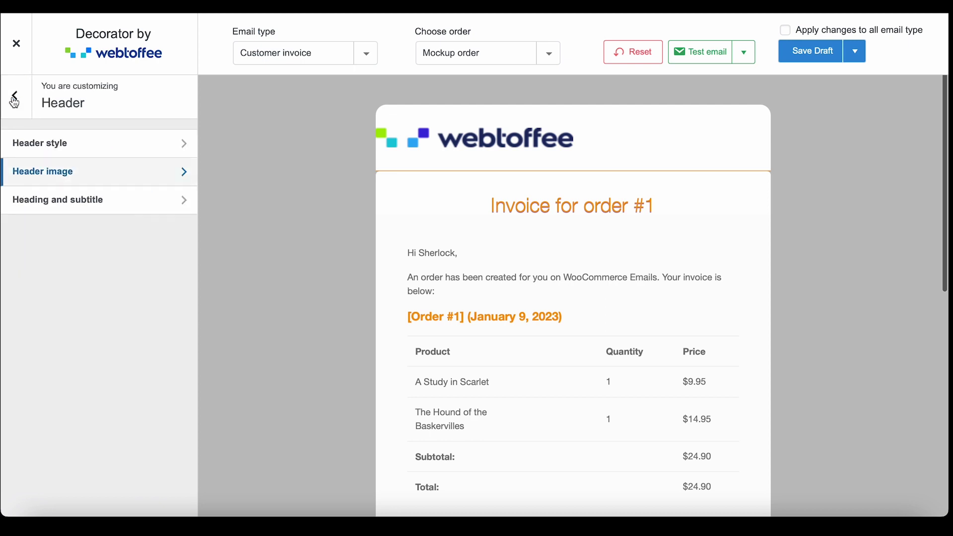
Review the Heading and subtitle settings, then return to the main WooCommerce Emails menu
{"action": "left_click", "coordinate": [64, 200]}
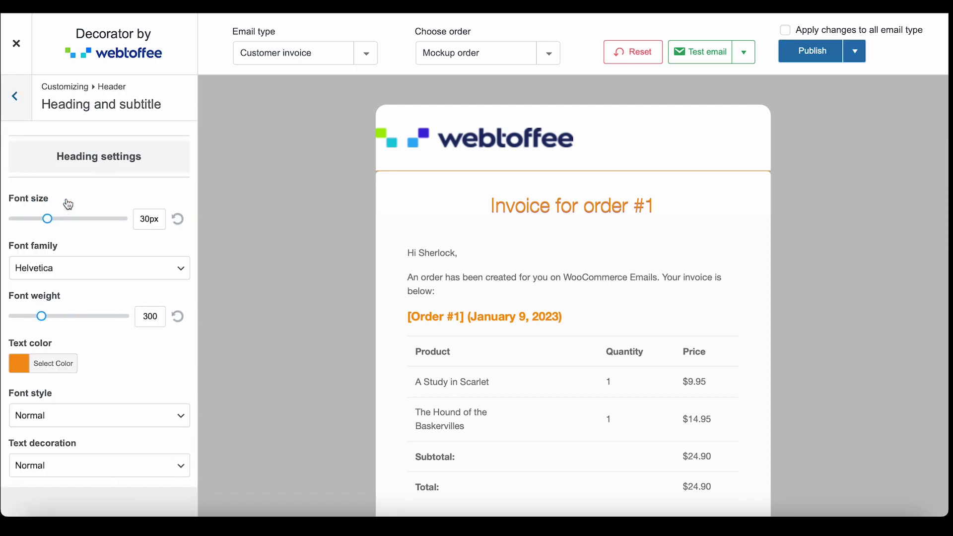
{"action": "scroll", "coordinate": [68, 204], "scroll_direction": "down", "scroll_amount": 3}
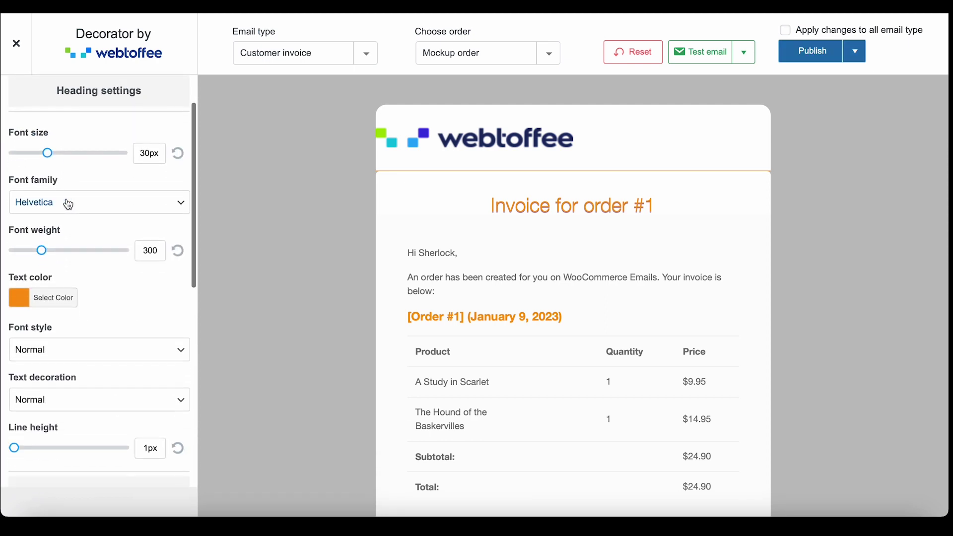
{"action": "scroll", "coordinate": [68, 204], "scroll_direction": "down", "scroll_amount": 3}
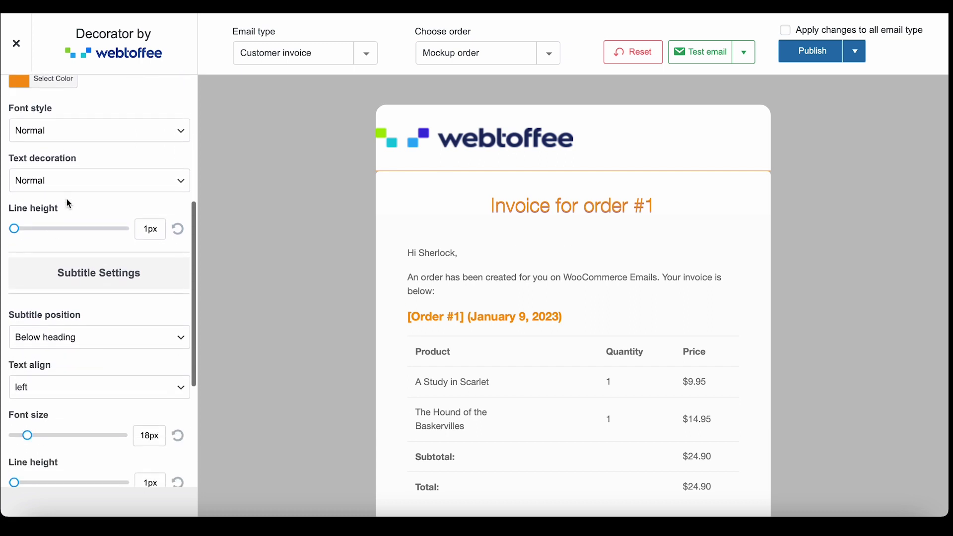
{"action": "scroll", "coordinate": [68, 204], "scroll_direction": "down", "scroll_amount": 5}
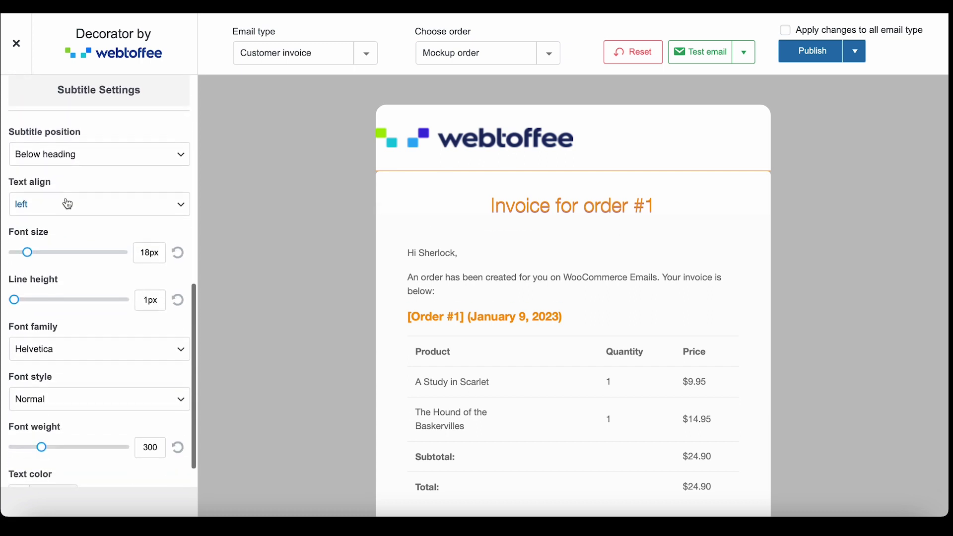
{"action": "scroll", "coordinate": [67, 204], "scroll_direction": "up", "scroll_amount": 10}
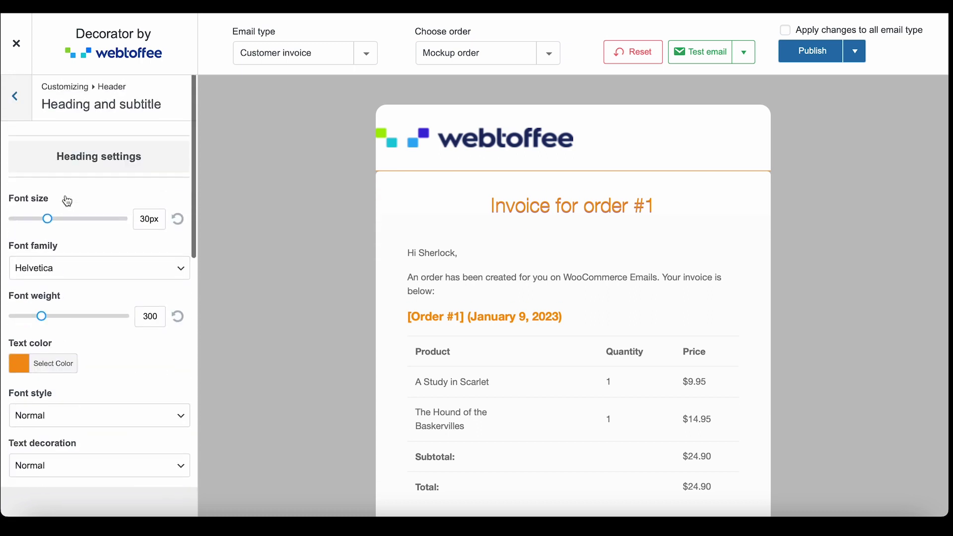
{"action": "left_click", "coordinate": [16, 97]}
{"action": "left_click", "coordinate": [15, 97]}
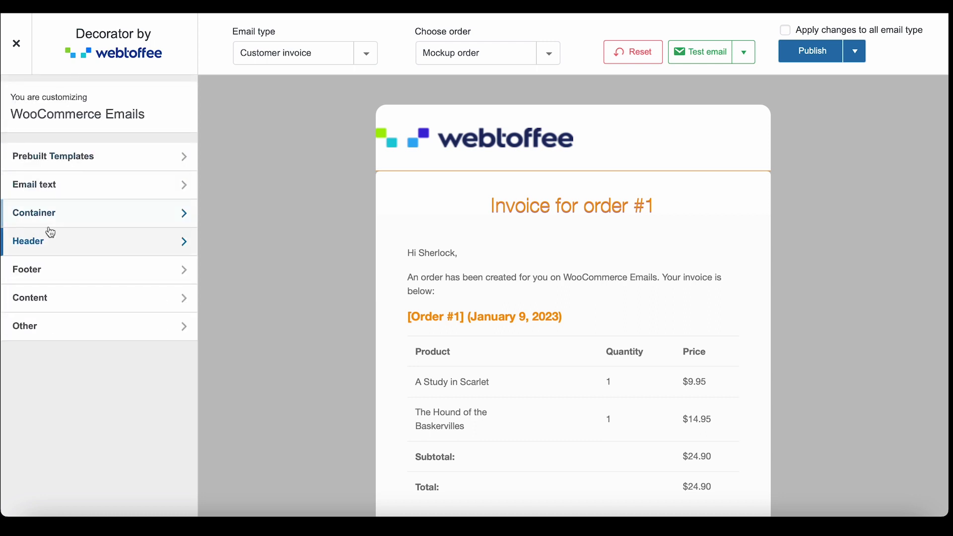
Review the Footer style settings, toggling the copyright footer off and on
{"action": "left_click", "coordinate": [64, 271]}
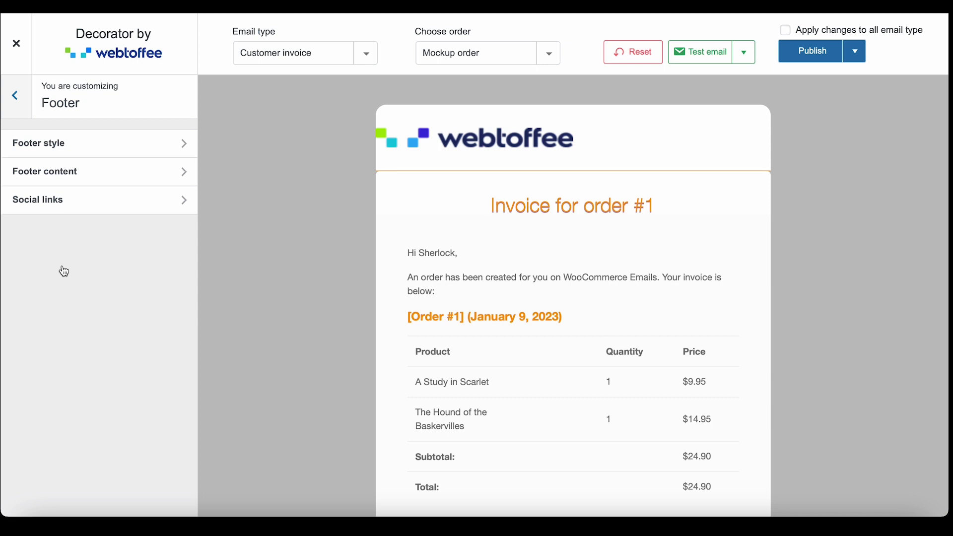
{"action": "left_click", "coordinate": [85, 152]}
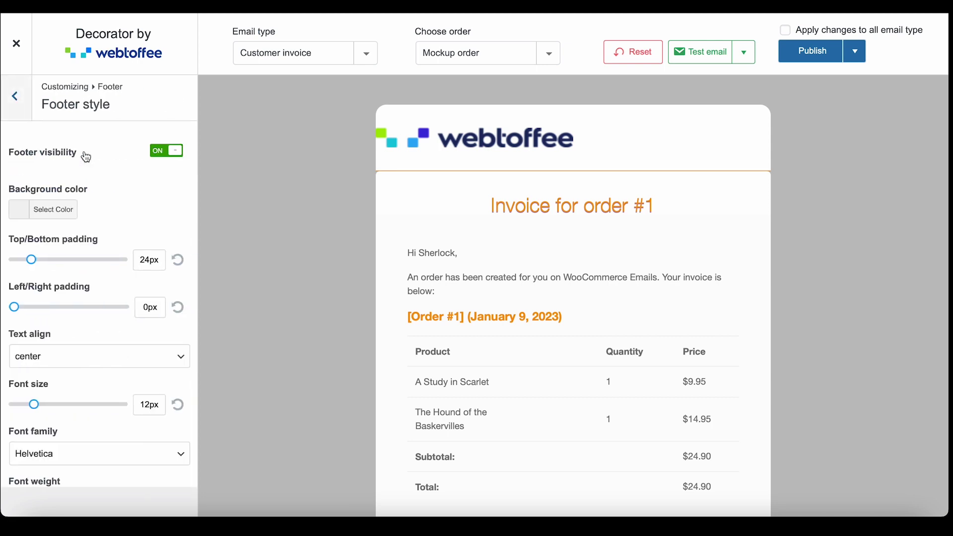
{"action": "scroll", "coordinate": [252, 175], "scroll_direction": "down", "scroll_amount": 10}
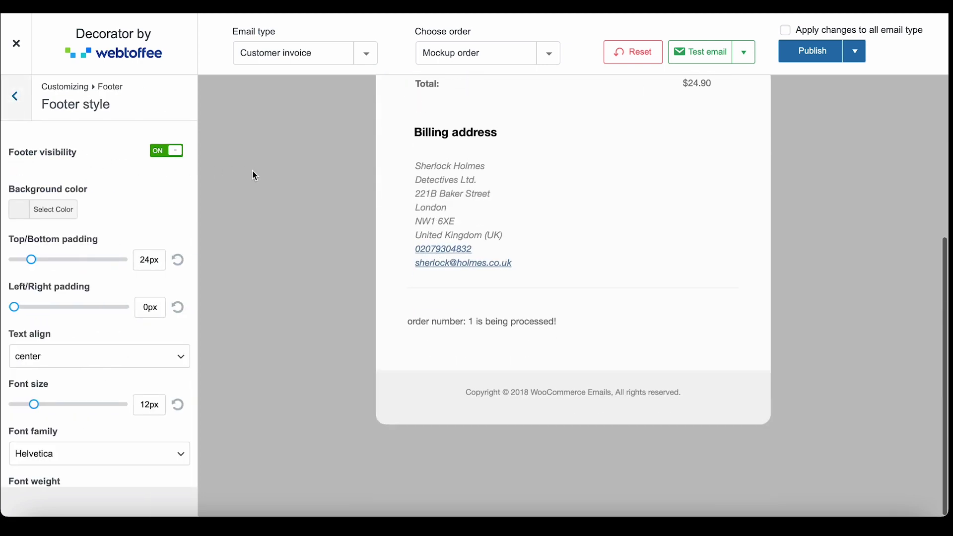
{"action": "left_click", "coordinate": [179, 157]}
{"action": "left_click", "coordinate": [179, 157]}
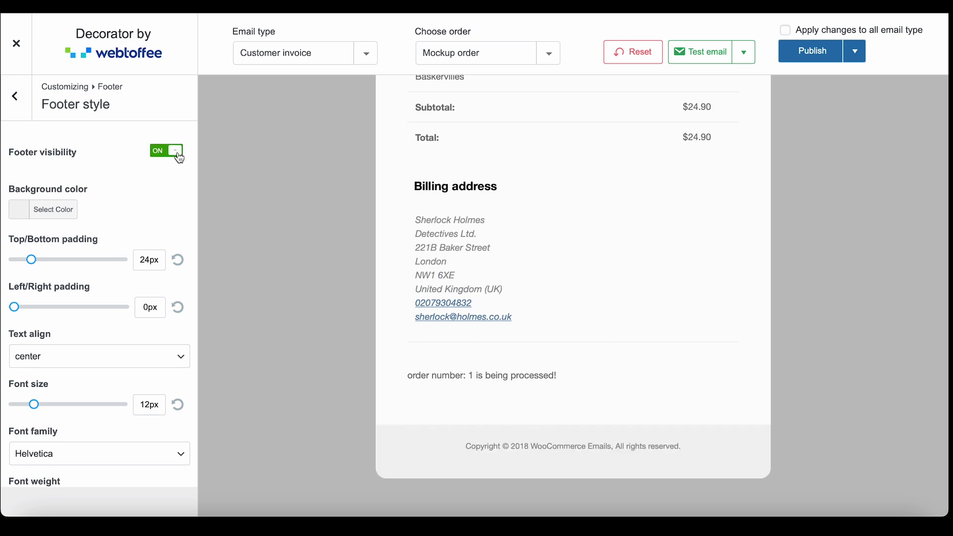
{"action": "left_click", "coordinate": [59, 215]}
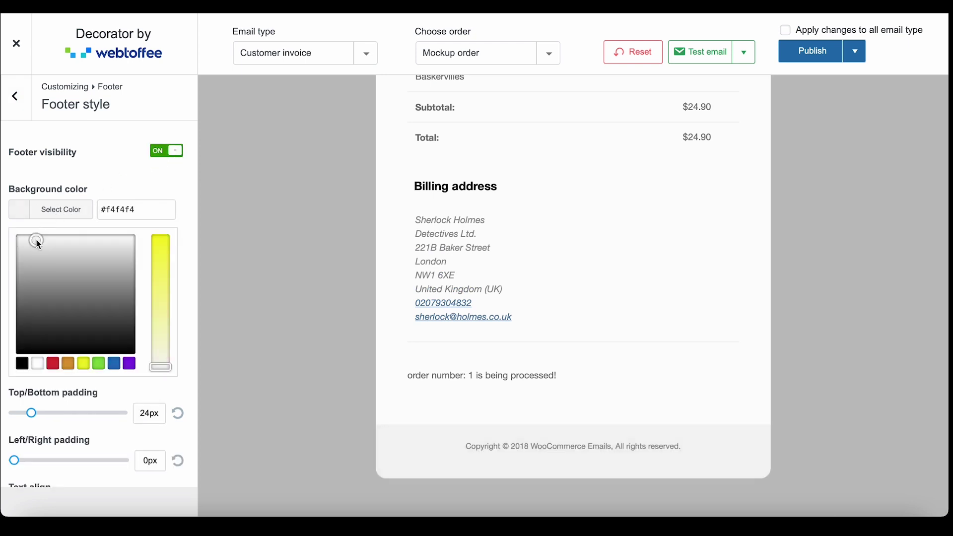
{"action": "left_click", "coordinate": [124, 186]}
{"action": "scroll", "coordinate": [127, 201], "scroll_direction": "down", "scroll_amount": 1}
{"action": "scroll", "coordinate": [128, 201], "scroll_direction": "down", "scroll_amount": 4}
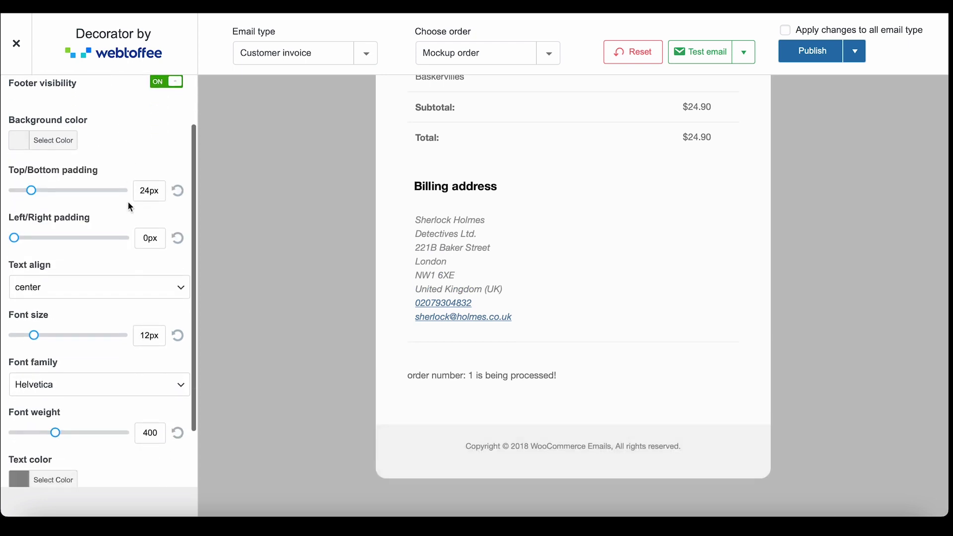
{"action": "scroll", "coordinate": [127, 200], "scroll_direction": "up", "scroll_amount": 5}
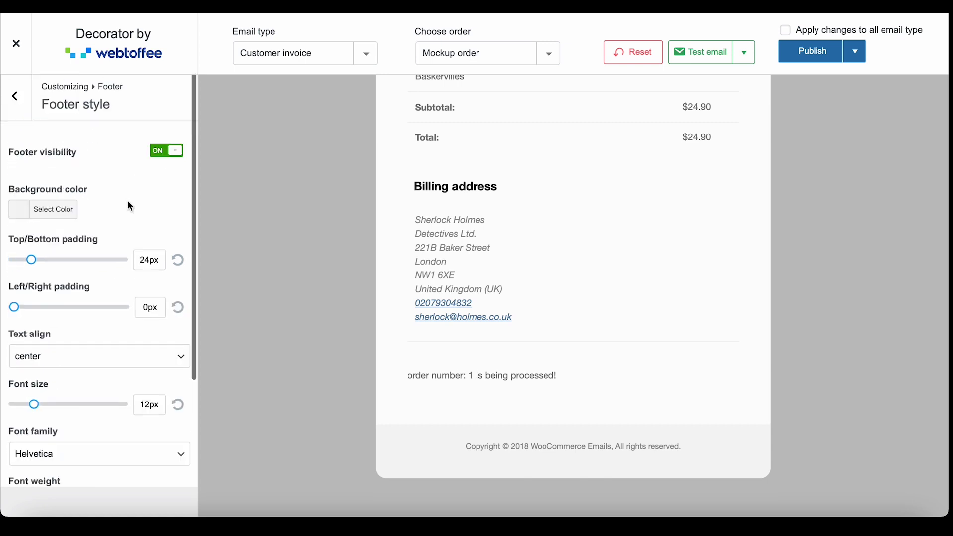
{"action": "left_click", "coordinate": [22, 106]}
Change the footer copyright year from 2018 to 2023
{"action": "left_click", "coordinate": [69, 172]}
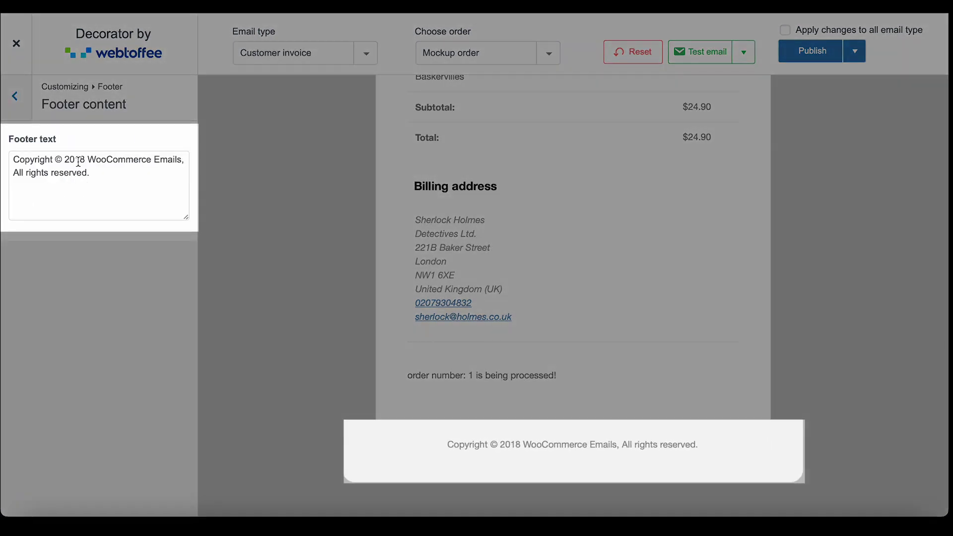
{"action": "double_click", "coordinate": [79, 161]}
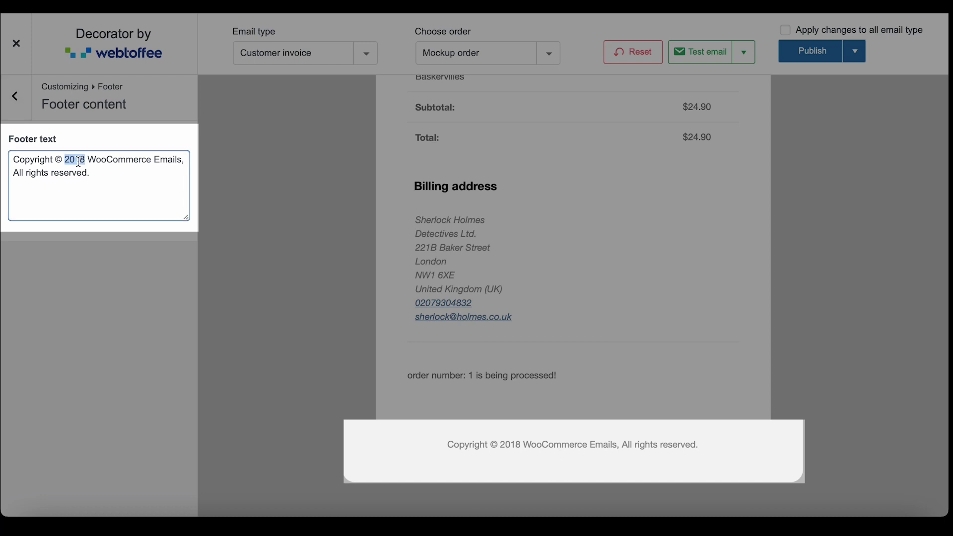
{"action": "type", "text": "2023"}
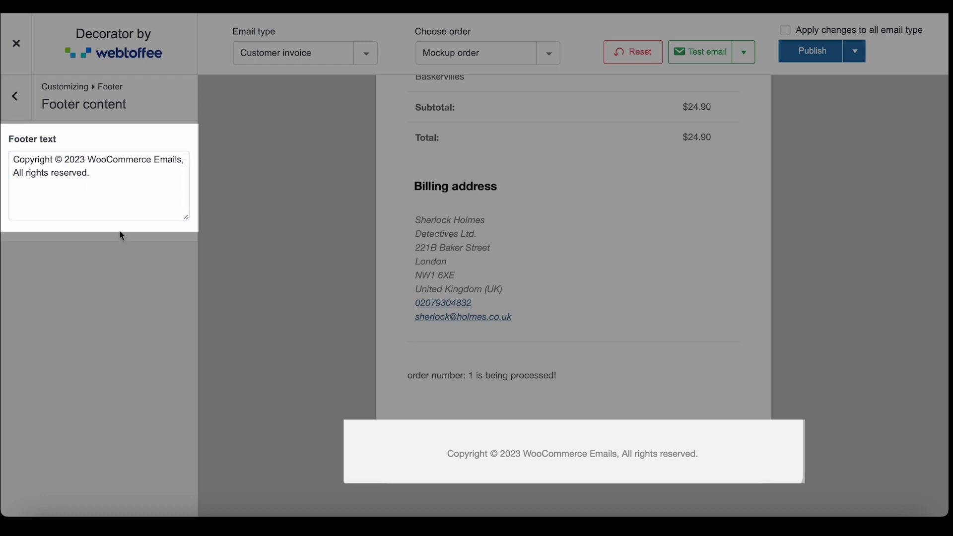
{"action": "left_click", "coordinate": [25, 109]}
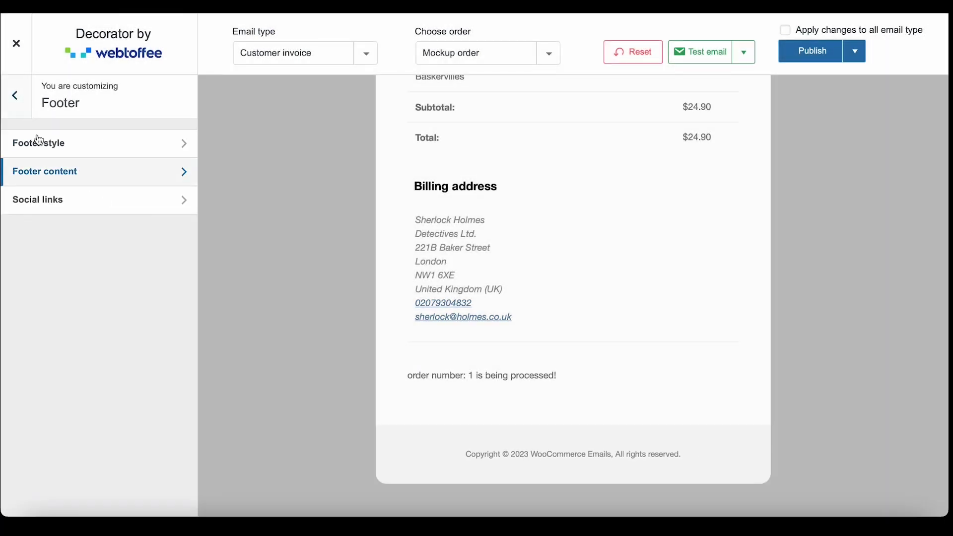
Show social links above the footer text, with a Facebook link titled FB and its pasted URL
{"action": "left_click", "coordinate": [75, 198]}
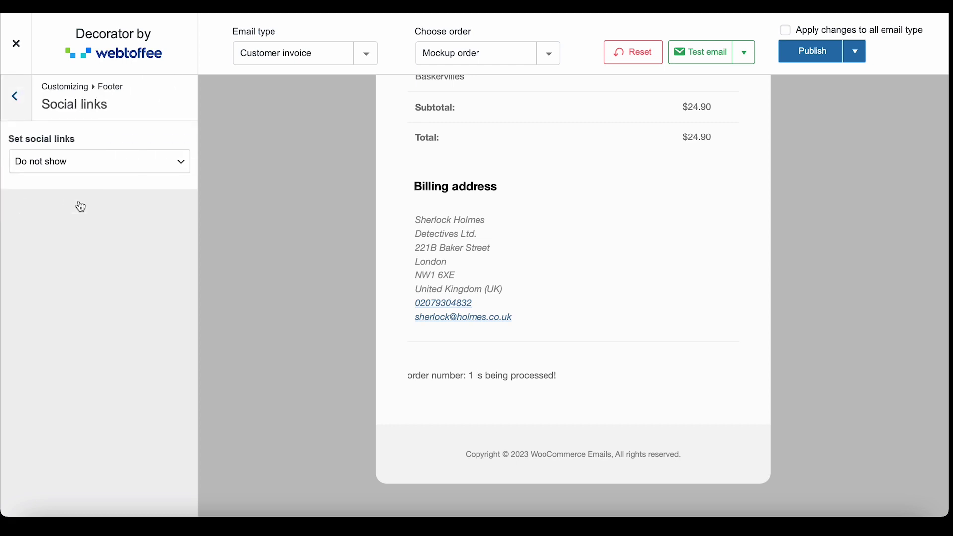
{"action": "left_click", "coordinate": [83, 169]}
{"action": "left_click", "coordinate": [84, 170]}
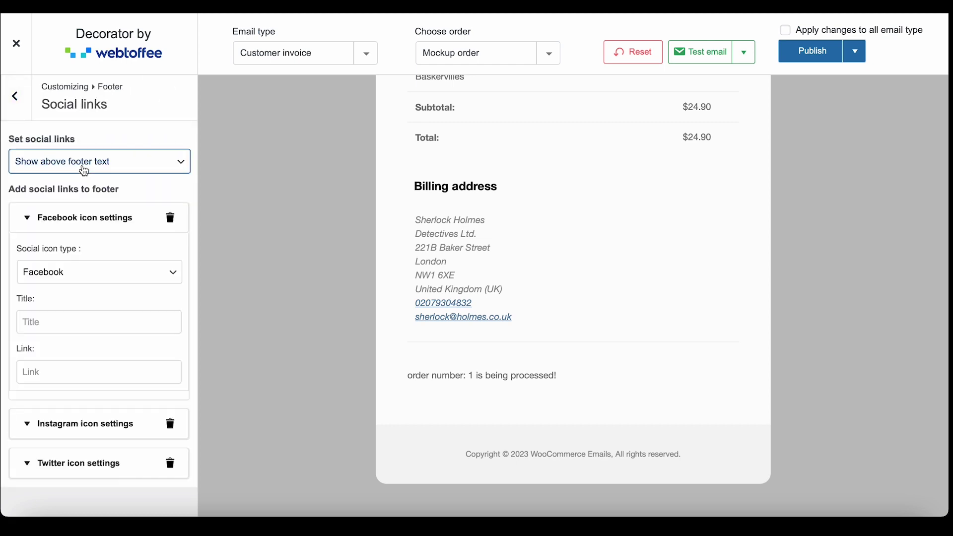
{"action": "scroll", "coordinate": [113, 226], "scroll_direction": "down", "scroll_amount": 1}
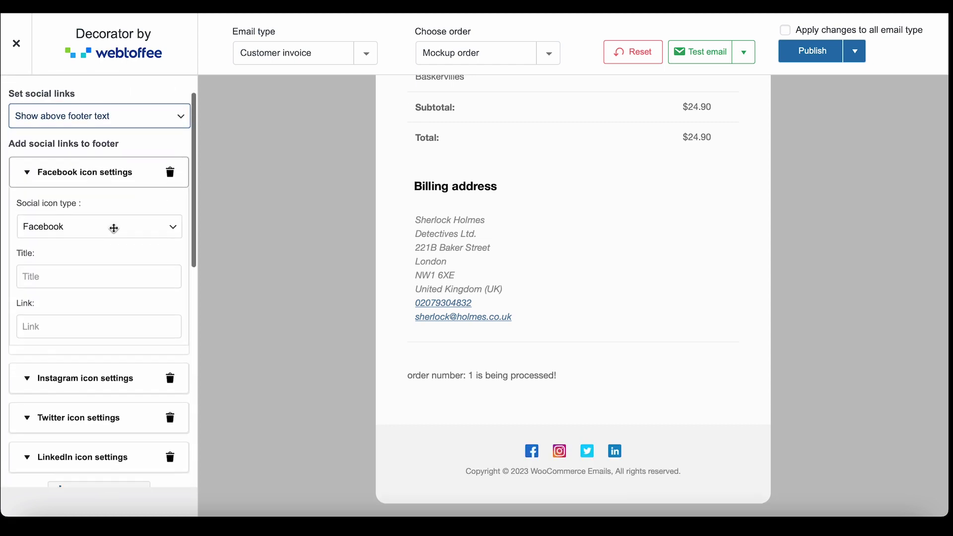
{"action": "left_click", "coordinate": [91, 276]}
{"action": "type", "text": "FB"}
{"action": "left_click", "coordinate": [87, 326]}
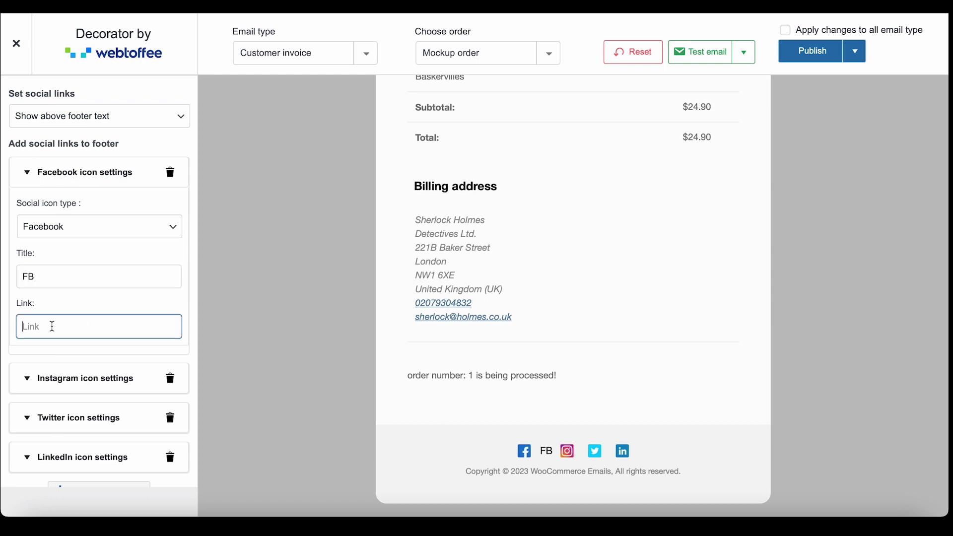
{"action": "type", "text": "https://www.facebook.com/WebToffee/"}
Delete the Instagram, Twitter and LinkedIn social links, leaving only Facebook
{"action": "scroll", "coordinate": [28, 328], "scroll_direction": "down", "scroll_amount": 3}
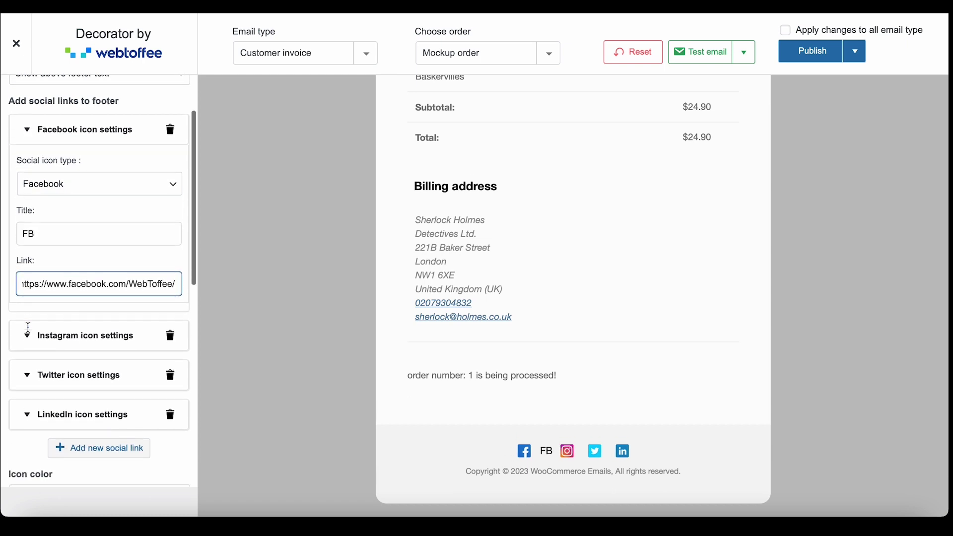
{"action": "left_click", "coordinate": [170, 306]}
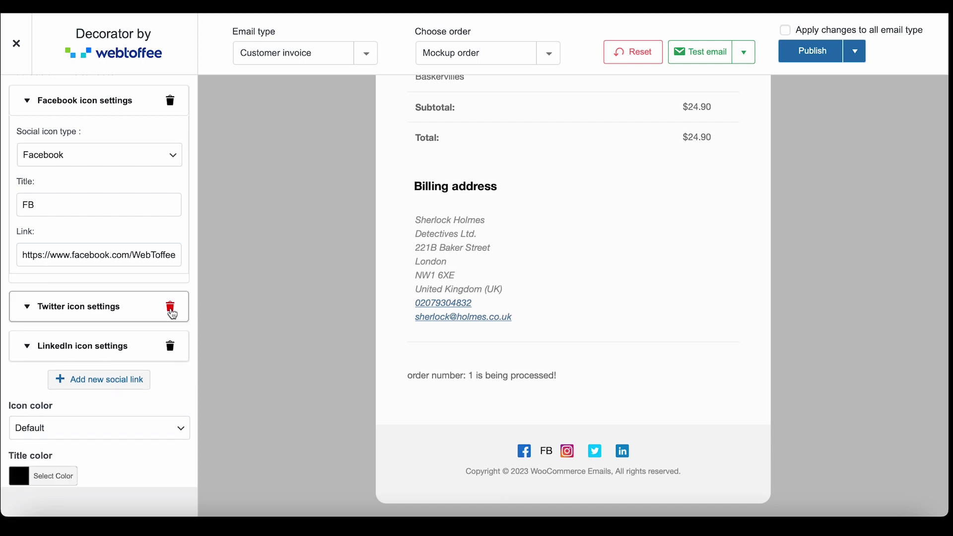
{"action": "left_click", "coordinate": [171, 308]}
{"action": "left_click", "coordinate": [170, 307]}
{"action": "scroll", "coordinate": [172, 313], "scroll_direction": "down", "scroll_amount": 3}
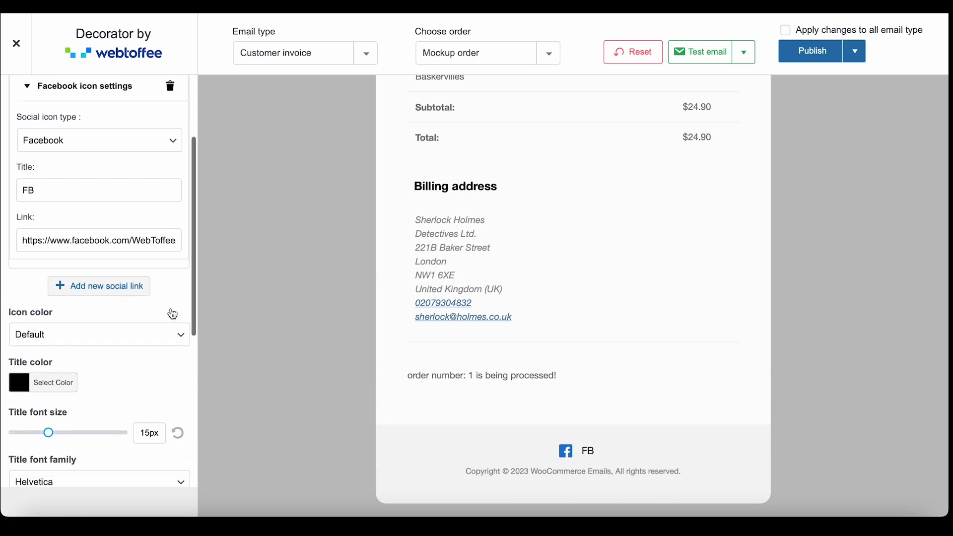
{"action": "scroll", "coordinate": [172, 313], "scroll_direction": "down", "scroll_amount": 4}
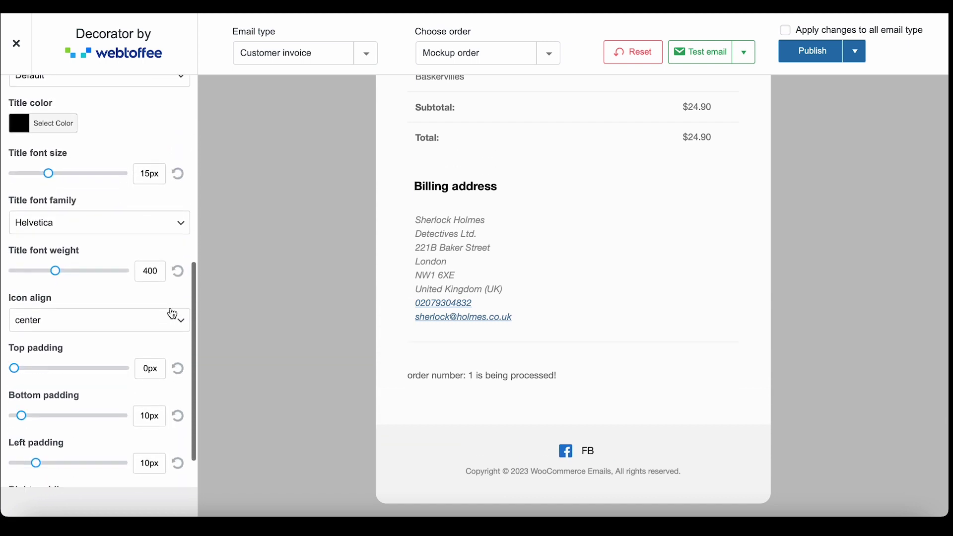
{"action": "scroll", "coordinate": [173, 313], "scroll_direction": "up", "scroll_amount": 7}
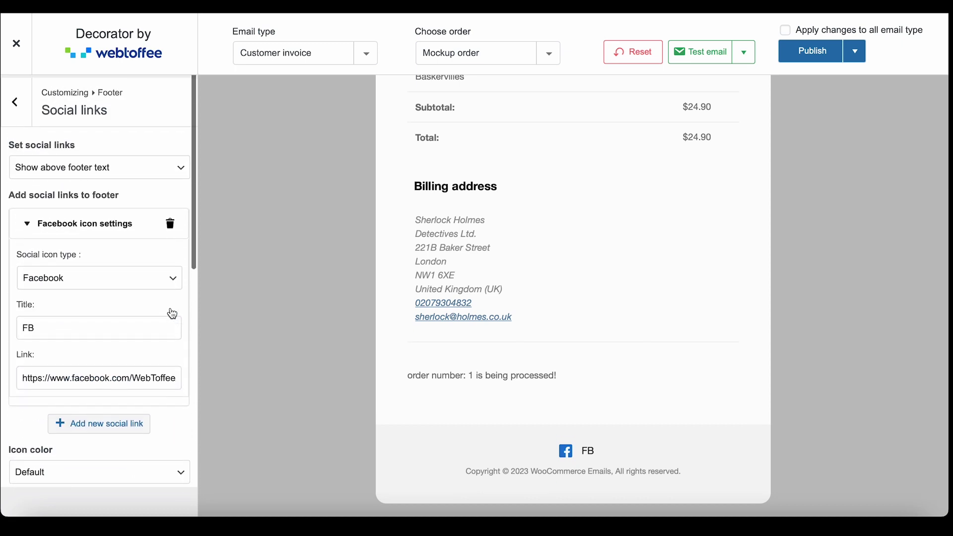
{"action": "left_click", "coordinate": [20, 108]}
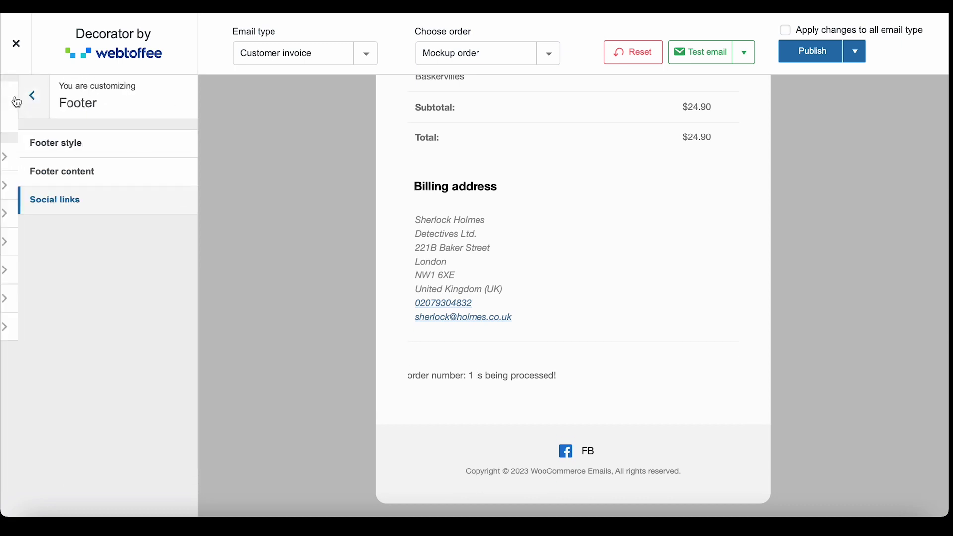
{"action": "left_click", "coordinate": [18, 104]}
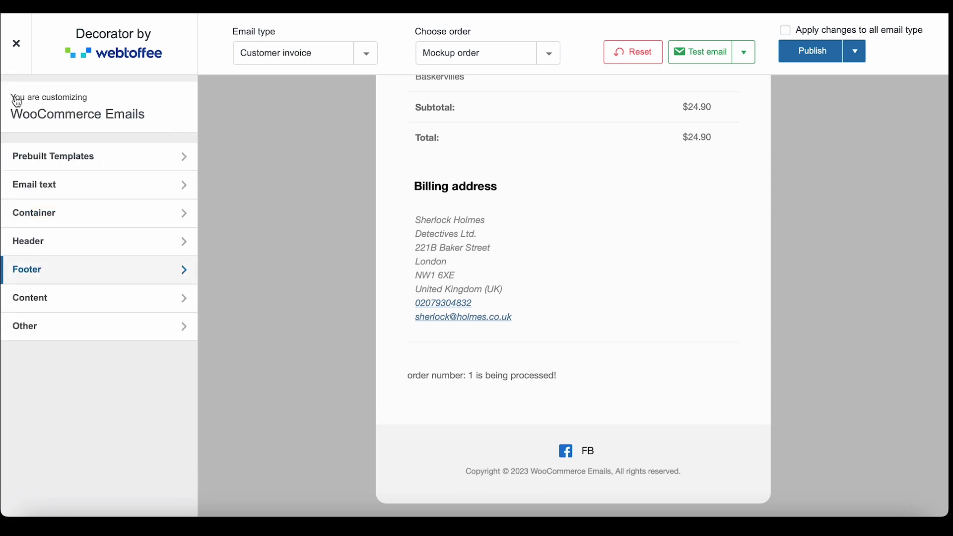
Check the Content container background colour choices, keeping it white #ffffff
{"action": "left_click", "coordinate": [70, 297]}
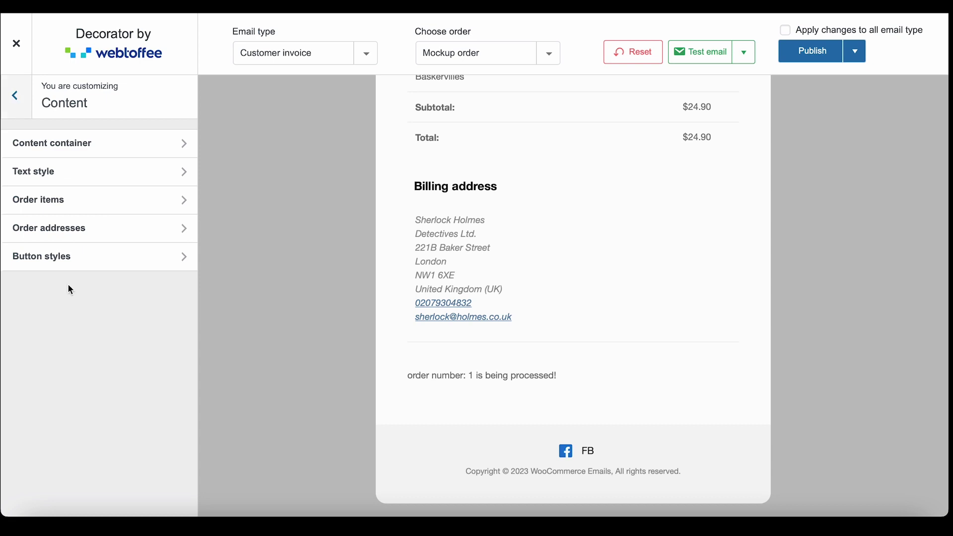
{"action": "left_click", "coordinate": [97, 150]}
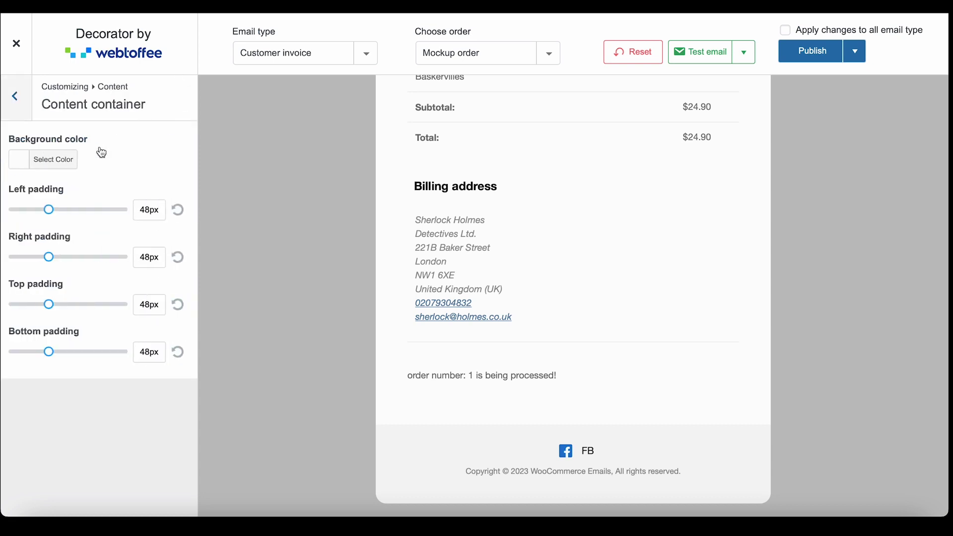
{"action": "left_click", "coordinate": [60, 167]}
{"action": "left_click", "coordinate": [39, 314]}
{"action": "scroll", "coordinate": [39, 317], "scroll_direction": "down", "scroll_amount": 1}
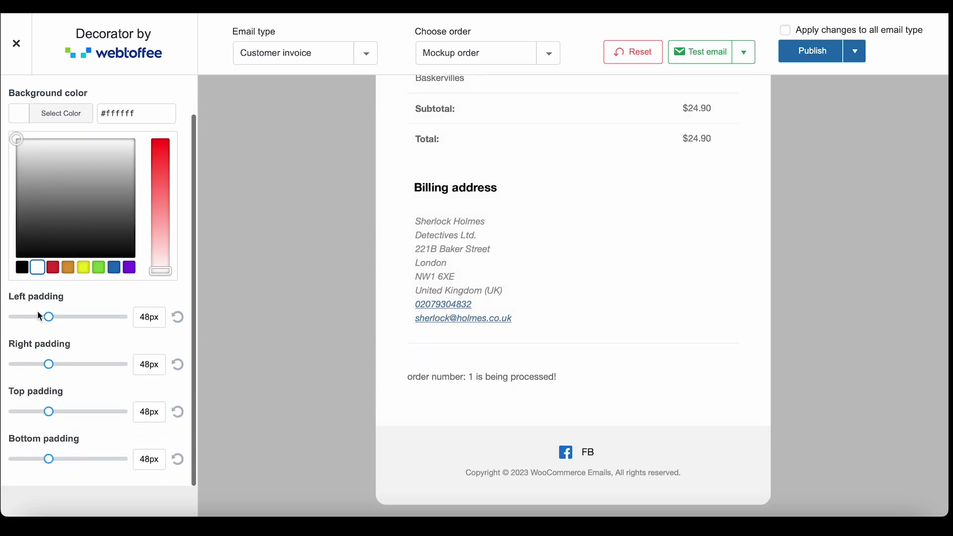
{"action": "scroll", "coordinate": [36, 312], "scroll_direction": "up", "scroll_amount": 1}
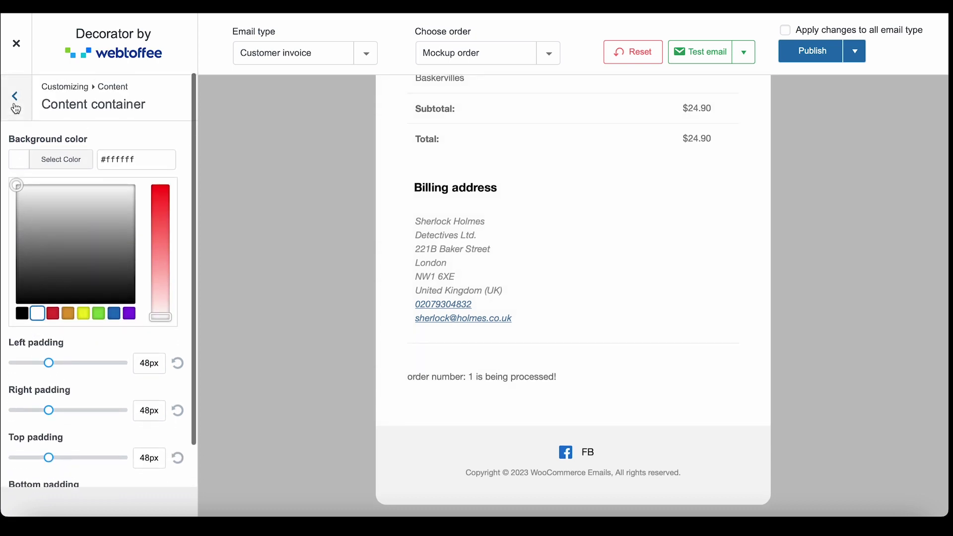
{"action": "left_click", "coordinate": [14, 97]}
Switch the email text font family to Georgia
{"action": "left_click", "coordinate": [48, 183]}
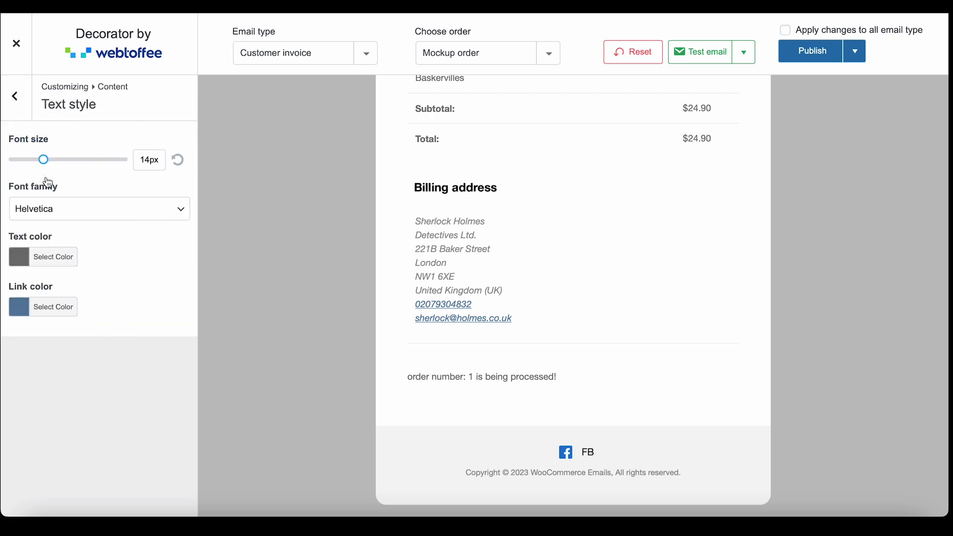
{"action": "left_click", "coordinate": [59, 208]}
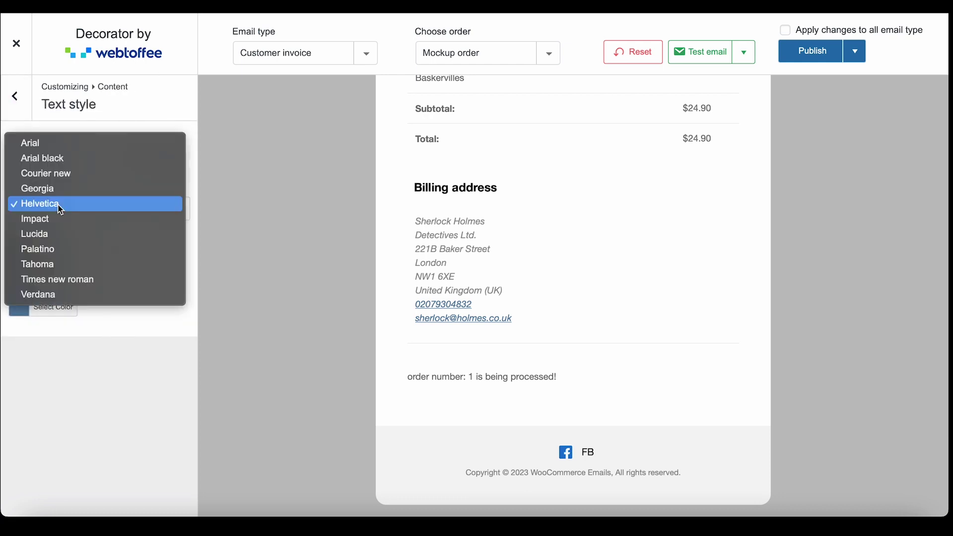
{"action": "left_click", "coordinate": [58, 192]}
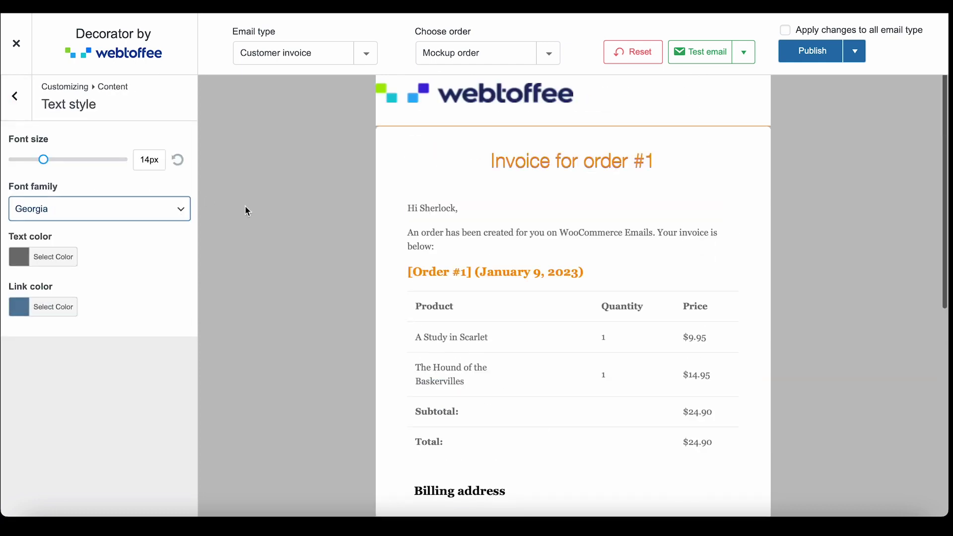
{"action": "left_click", "coordinate": [29, 99]}
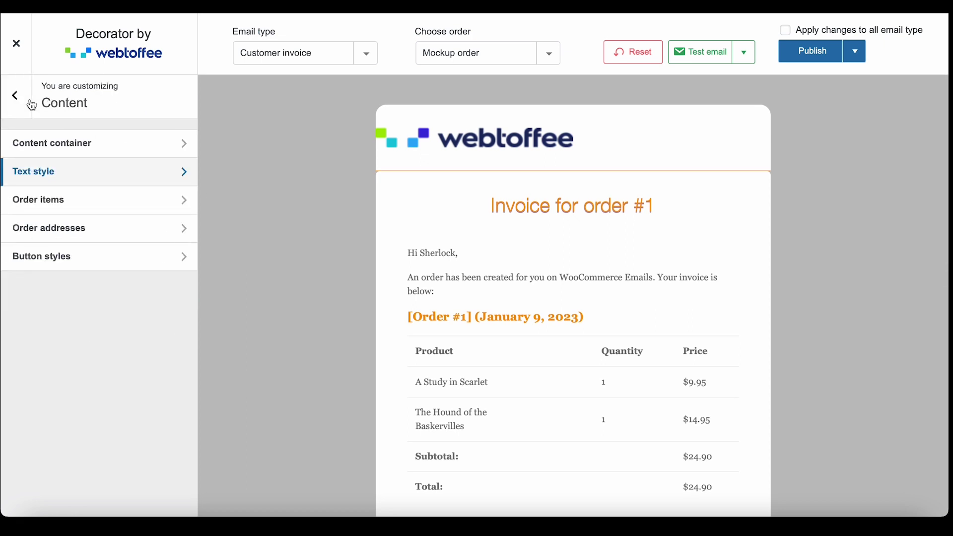
Hide the order item table, show it again, and review the order items settings
{"action": "left_click", "coordinate": [63, 199]}
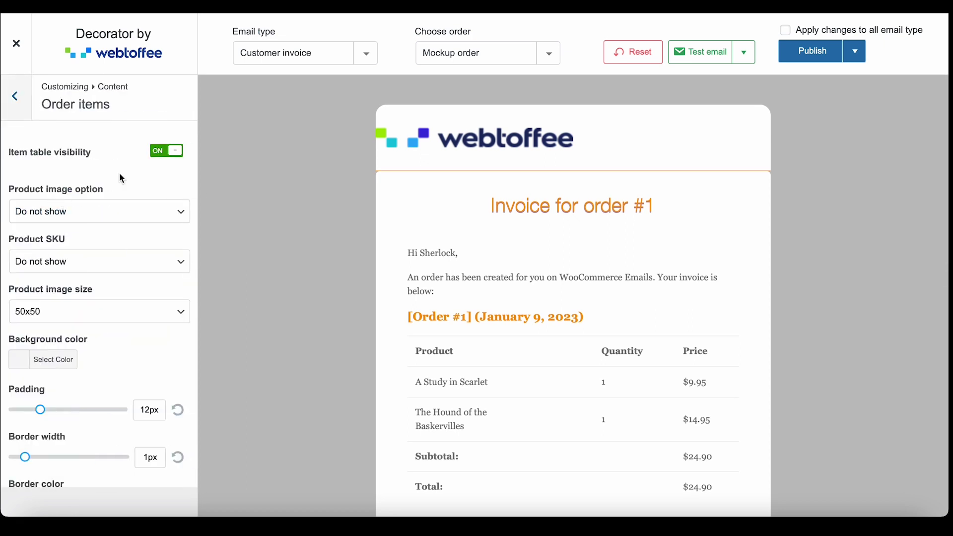
{"action": "left_click", "coordinate": [165, 155]}
{"action": "left_click", "coordinate": [165, 152]}
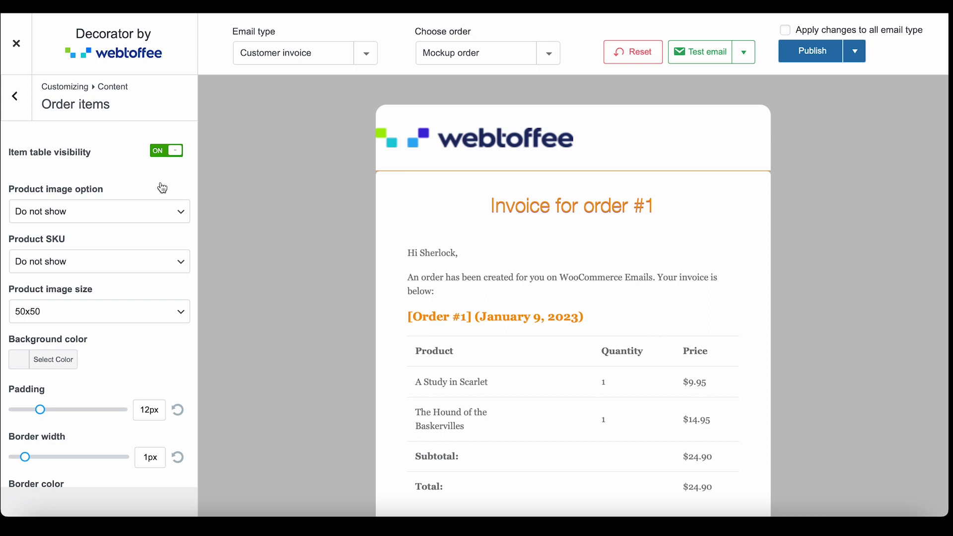
{"action": "scroll", "coordinate": [162, 189], "scroll_direction": "down", "scroll_amount": 1}
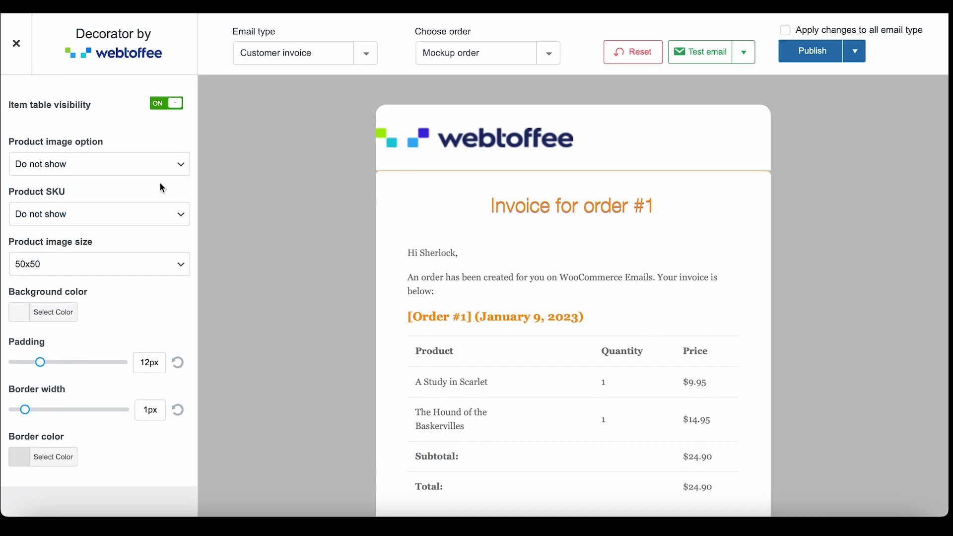
{"action": "scroll", "coordinate": [54, 110], "scroll_direction": "up", "scroll_amount": 1}
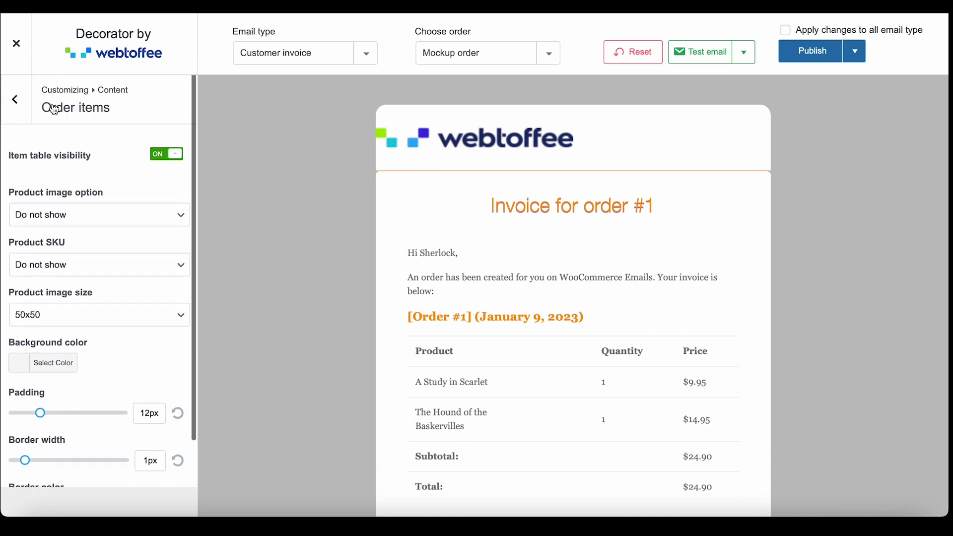
{"action": "left_click", "coordinate": [16, 96]}
Review the order address settings
{"action": "left_click", "coordinate": [45, 230]}
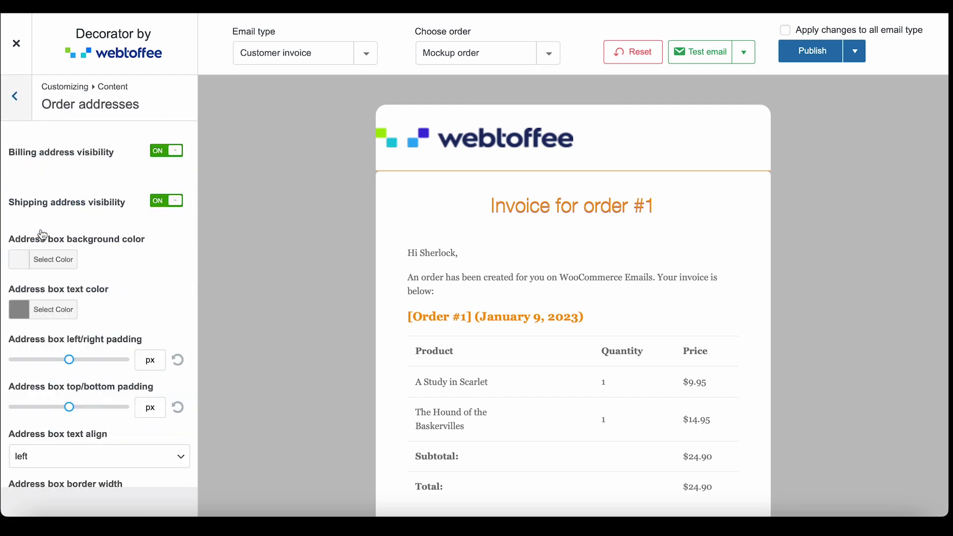
{"action": "scroll", "coordinate": [43, 235], "scroll_direction": "down", "scroll_amount": 3}
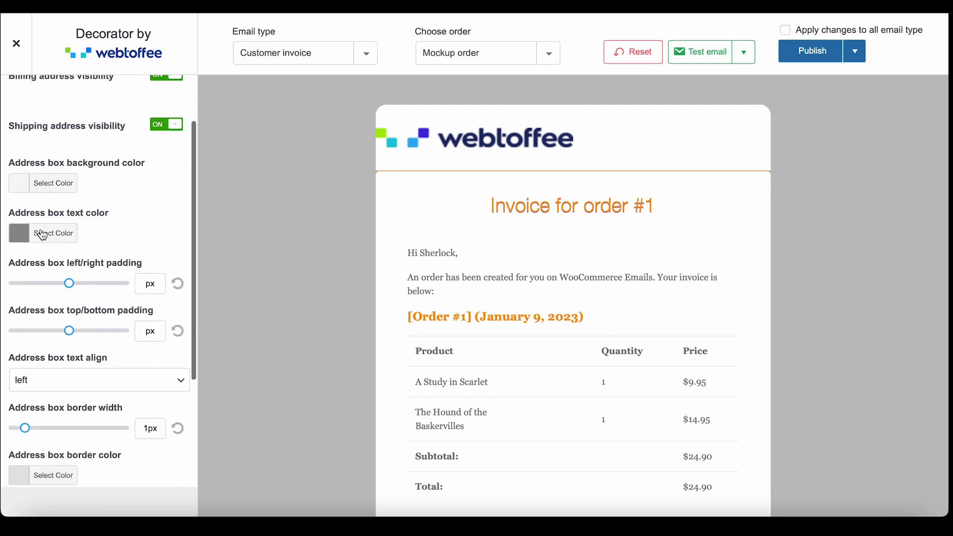
{"action": "scroll", "coordinate": [43, 234], "scroll_direction": "down", "scroll_amount": 2}
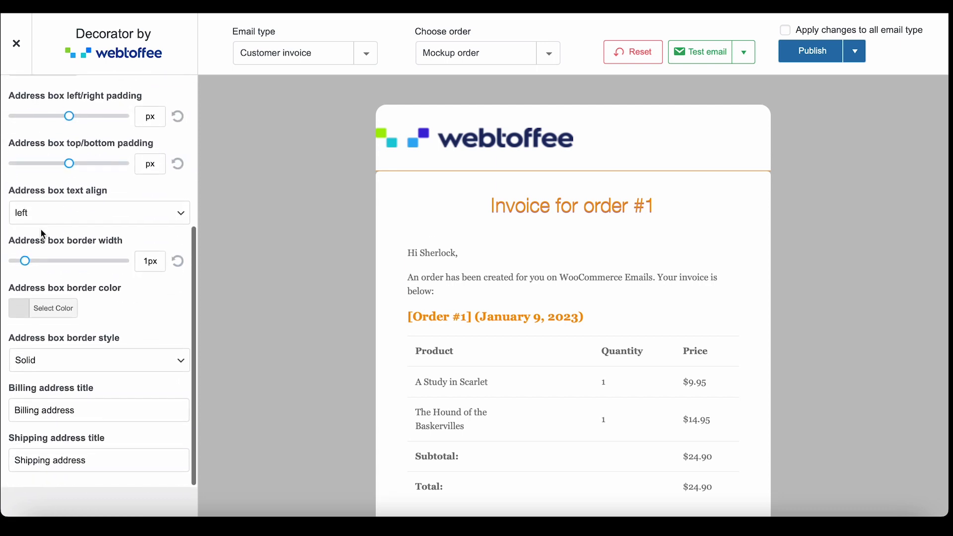
{"action": "scroll", "coordinate": [43, 235], "scroll_direction": "up", "scroll_amount": 5}
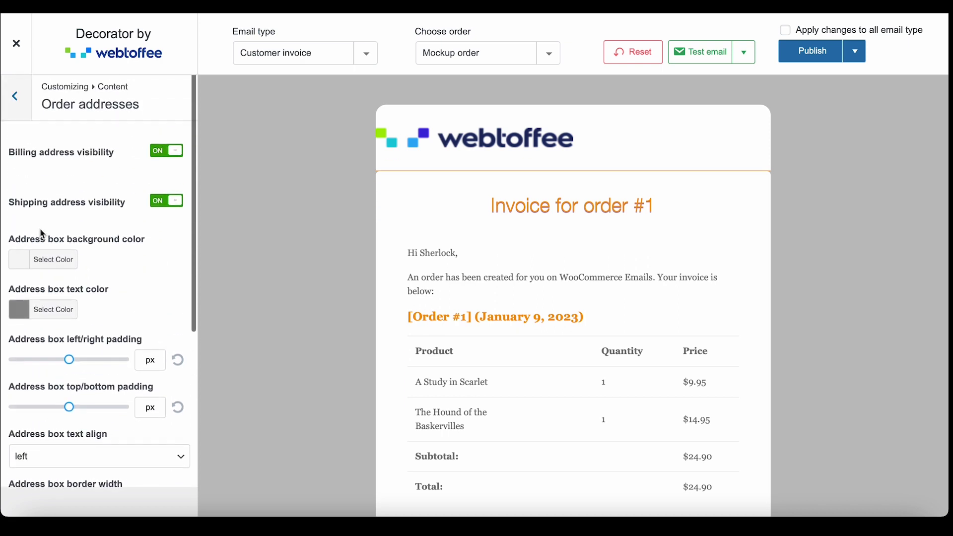
{"action": "left_click", "coordinate": [14, 110]}
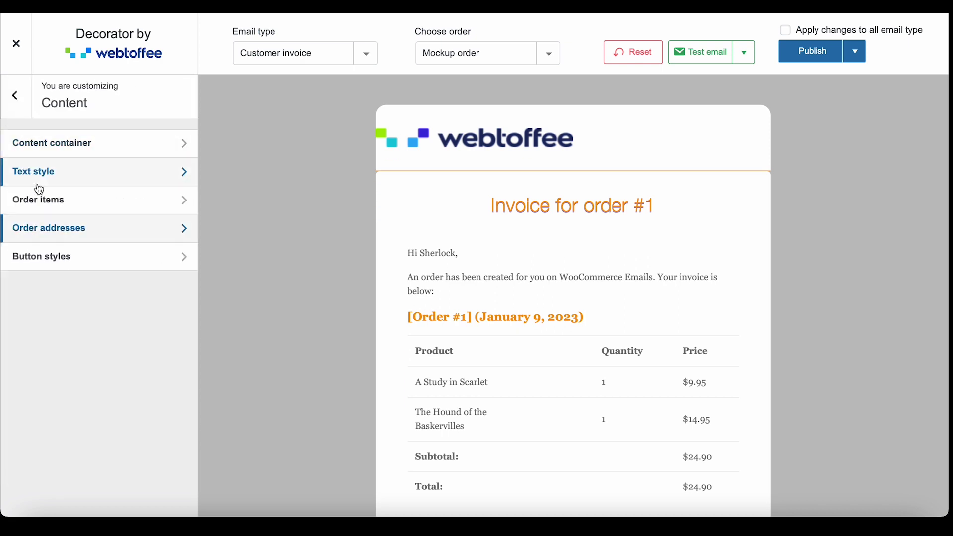
Review the button style settings, then return to the top-level WooCommerce Emails menu
{"action": "left_click", "coordinate": [40, 255]}
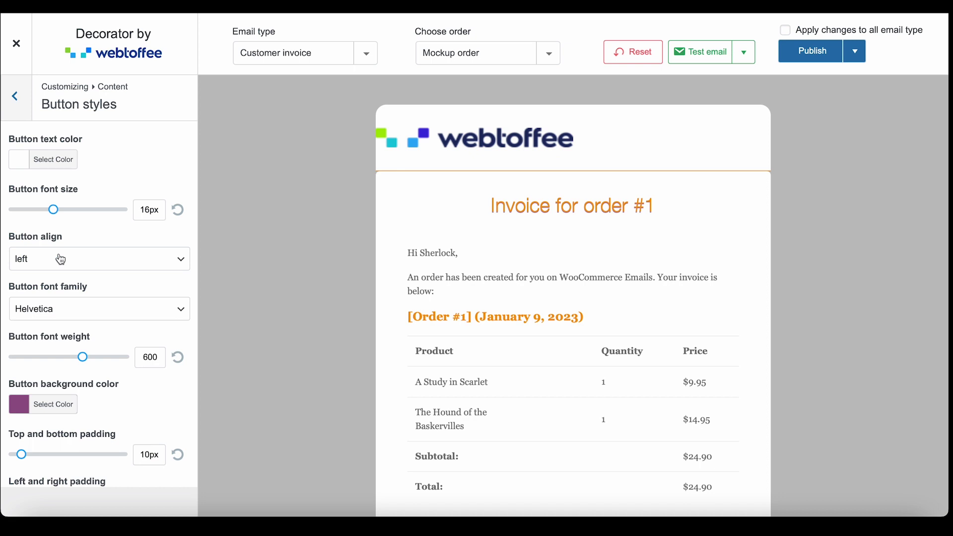
{"action": "scroll", "coordinate": [60, 258], "scroll_direction": "down", "scroll_amount": 4}
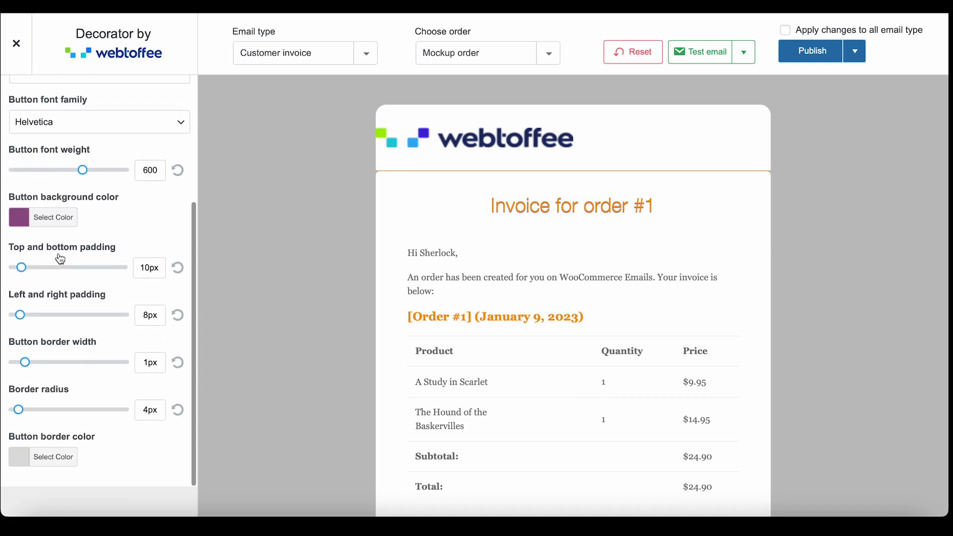
{"action": "scroll", "coordinate": [60, 258], "scroll_direction": "up", "scroll_amount": 4}
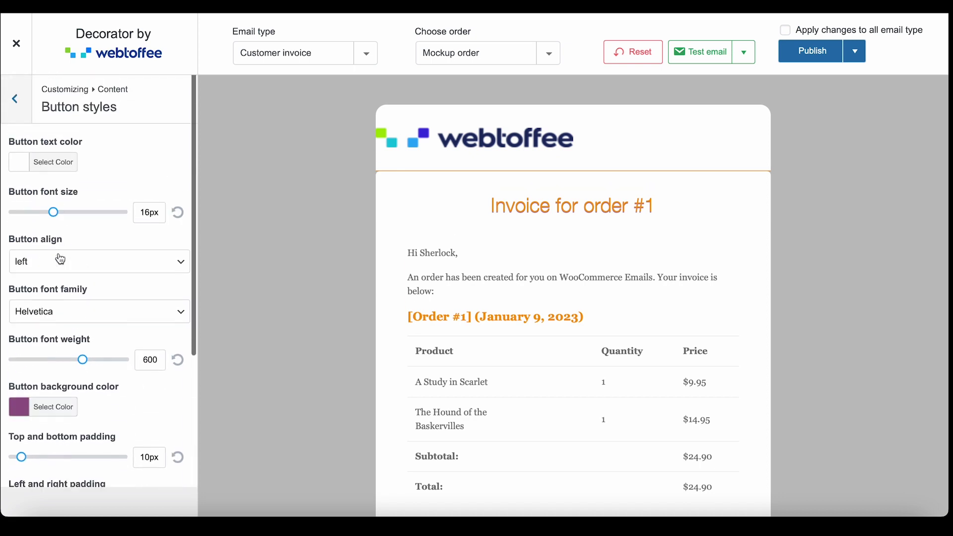
{"action": "left_click", "coordinate": [24, 117]}
{"action": "left_click", "coordinate": [23, 118]}
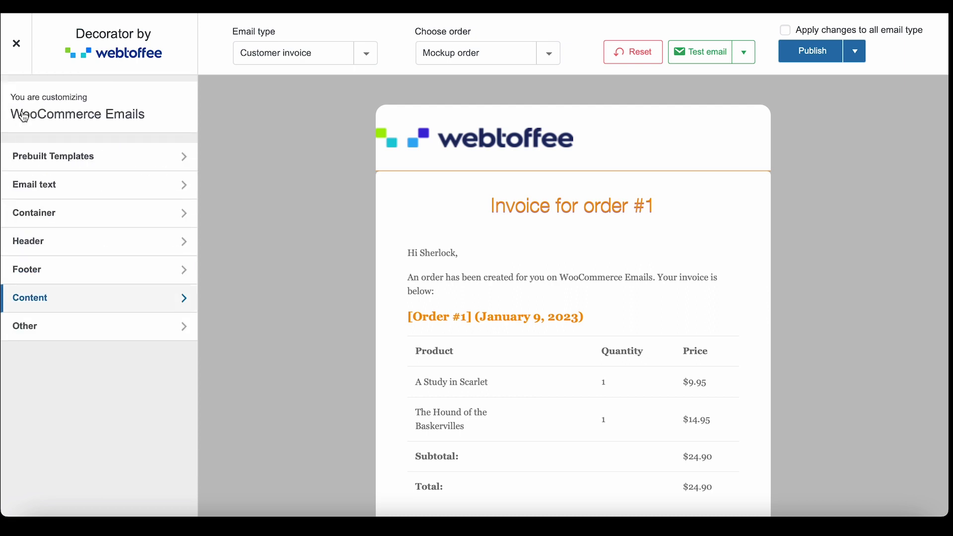
Inspect the Heading 1 settings and the custom CSS styles in the Other section
{"action": "left_click", "coordinate": [79, 323]}
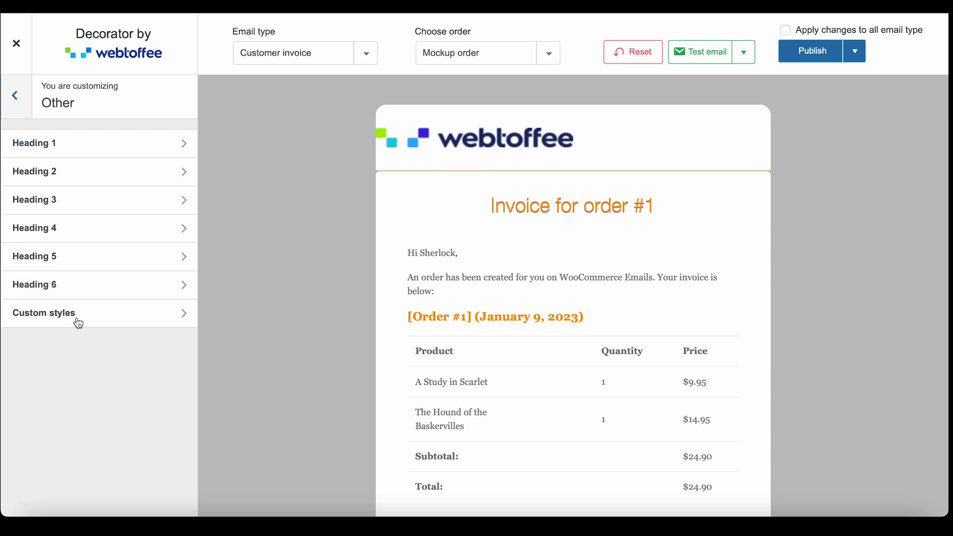
{"action": "left_click", "coordinate": [75, 144]}
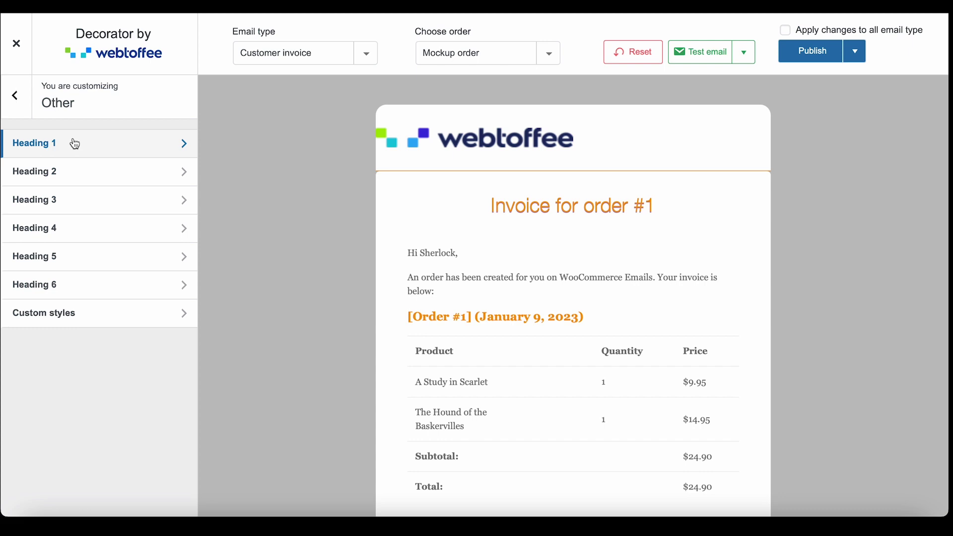
{"action": "left_click", "coordinate": [75, 144]}
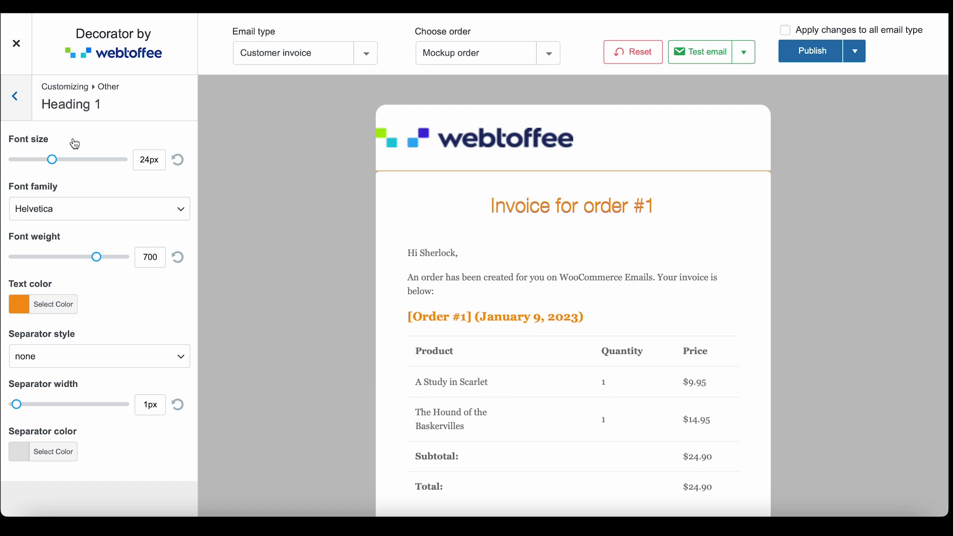
{"action": "left_click", "coordinate": [23, 110]}
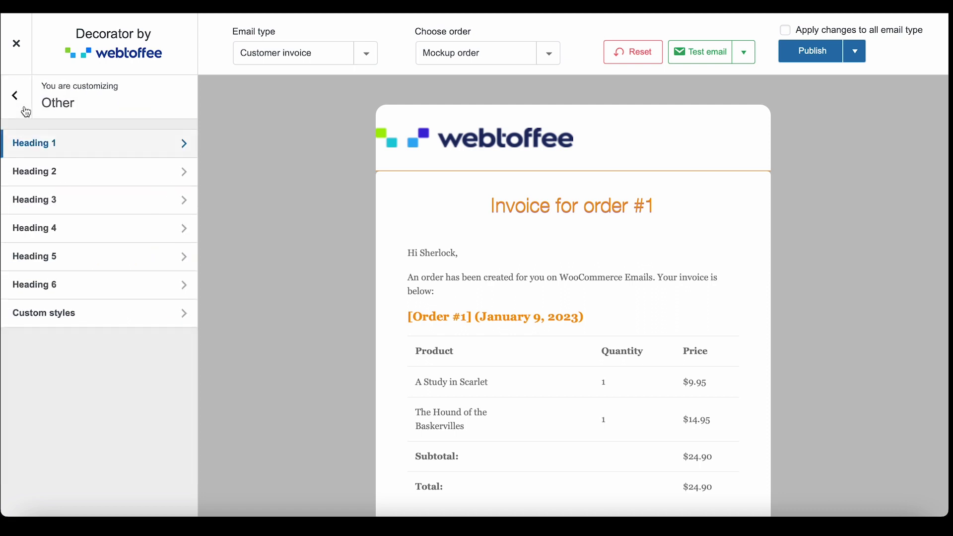
{"action": "left_click", "coordinate": [68, 315]}
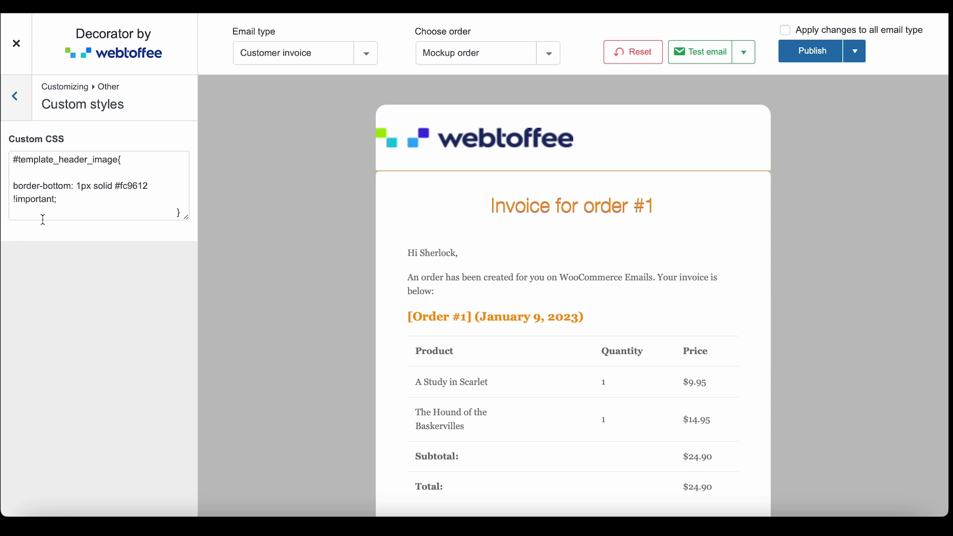
{"action": "left_click", "coordinate": [20, 113]}
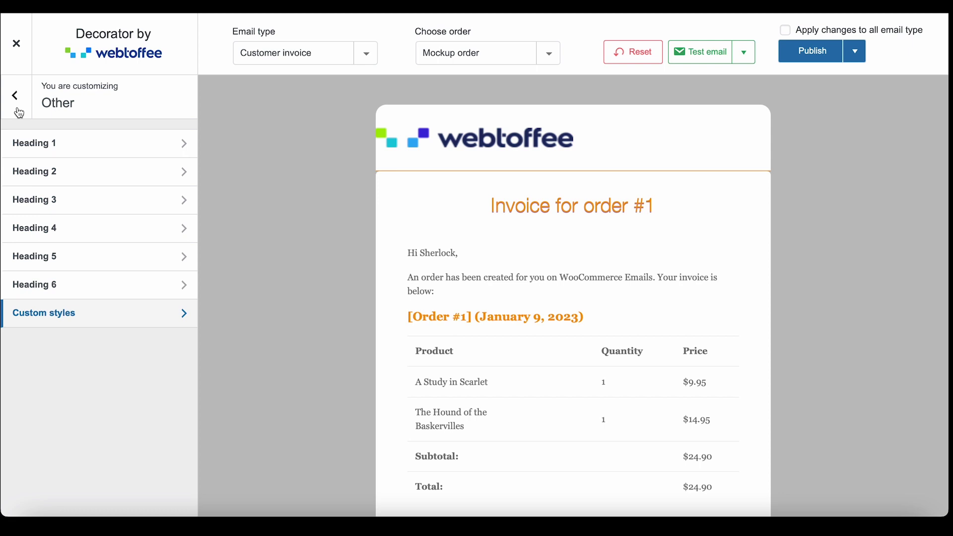
{"action": "left_click", "coordinate": [19, 113]}
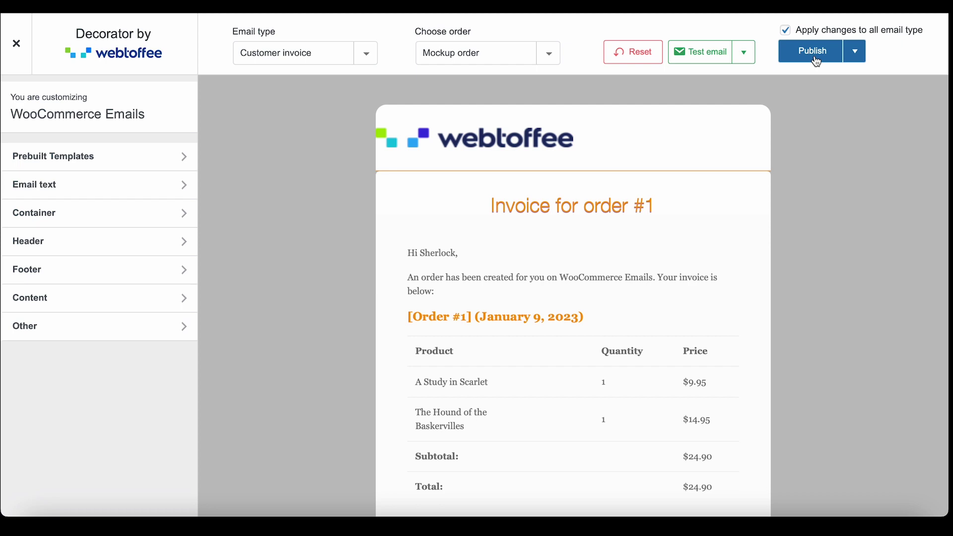
Try scheduling, cancel it, and save the email customisation as a draft
{"action": "left_click", "coordinate": [855, 54]}
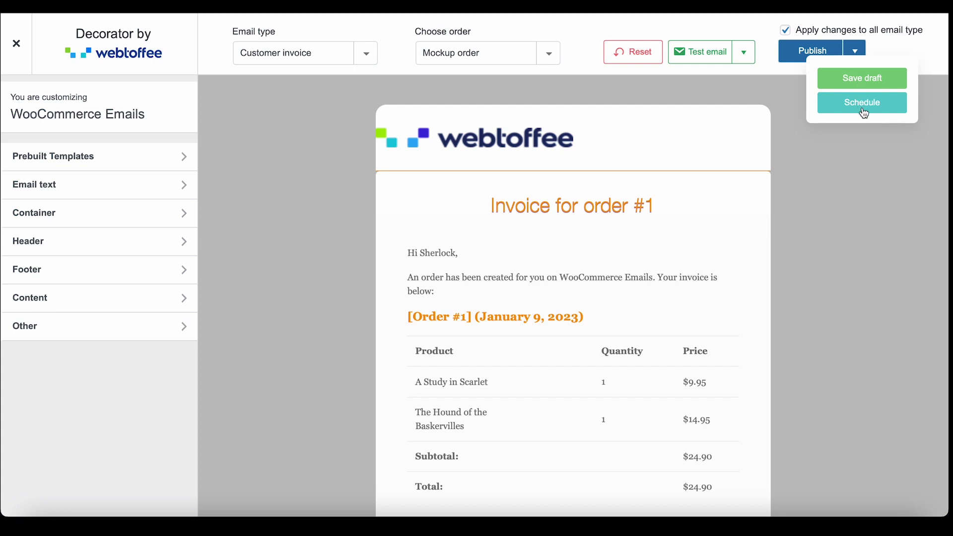
{"action": "left_click", "coordinate": [864, 113]}
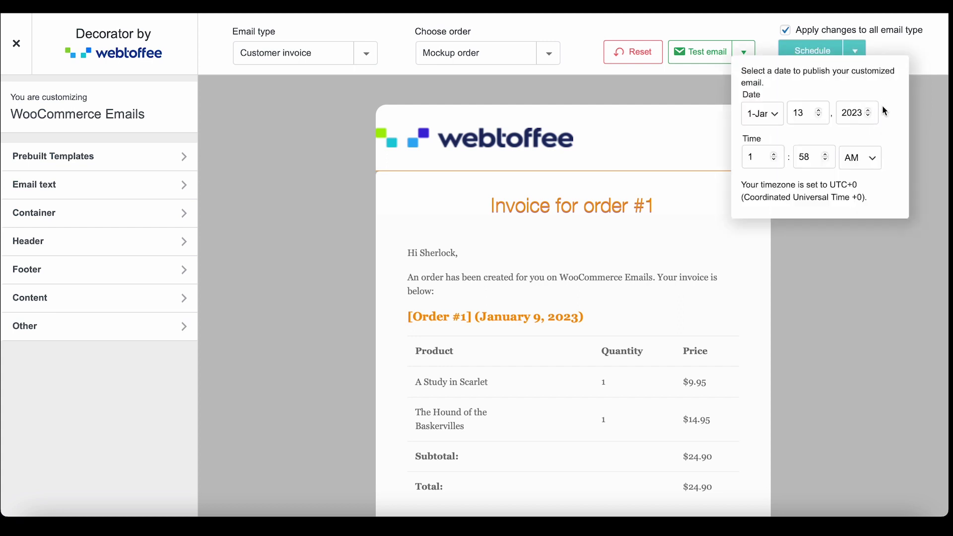
{"action": "left_click", "coordinate": [924, 100]}
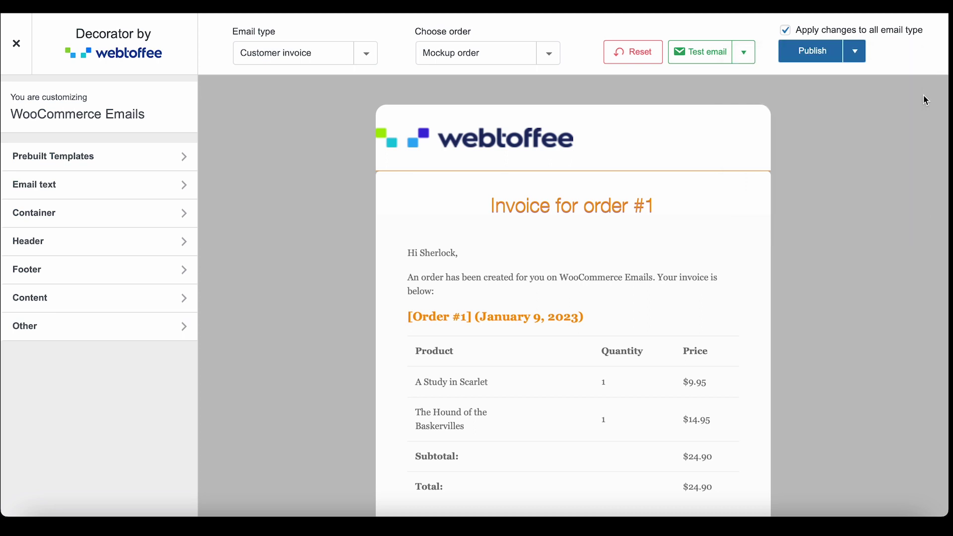
{"action": "left_click", "coordinate": [856, 52]}
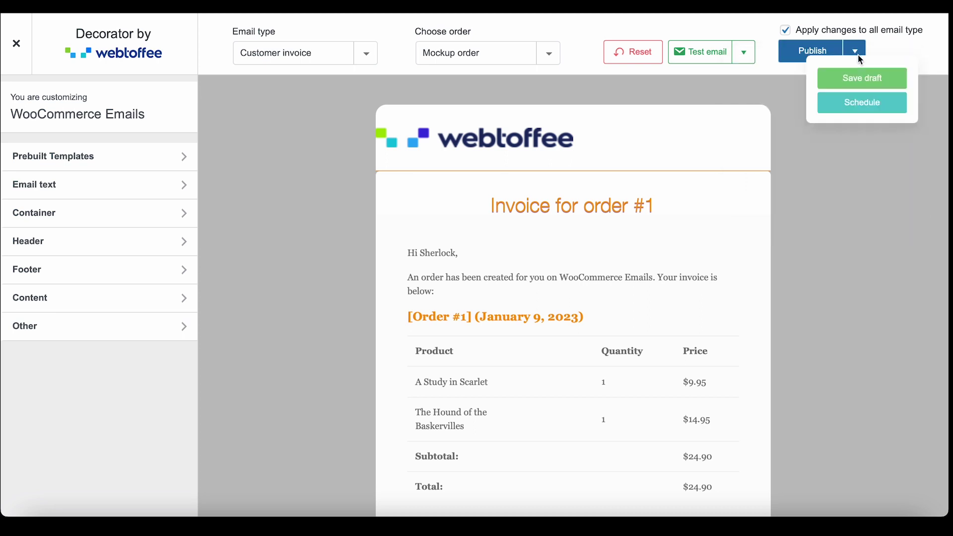
{"action": "left_click", "coordinate": [859, 79]}
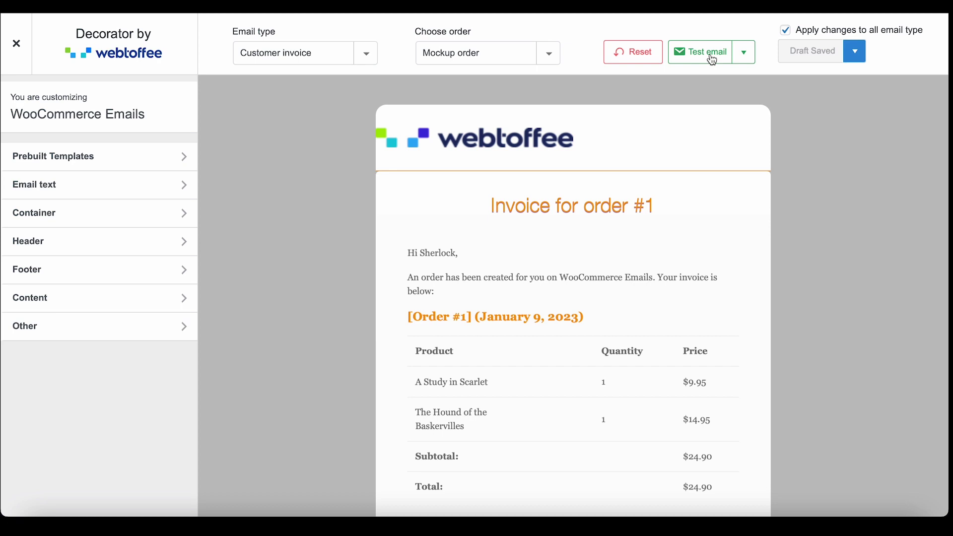
Send a test invoice email to the recipient's e-mail address and dismiss the 'Email Sent!' confirmation
{"action": "left_click", "coordinate": [712, 60]}
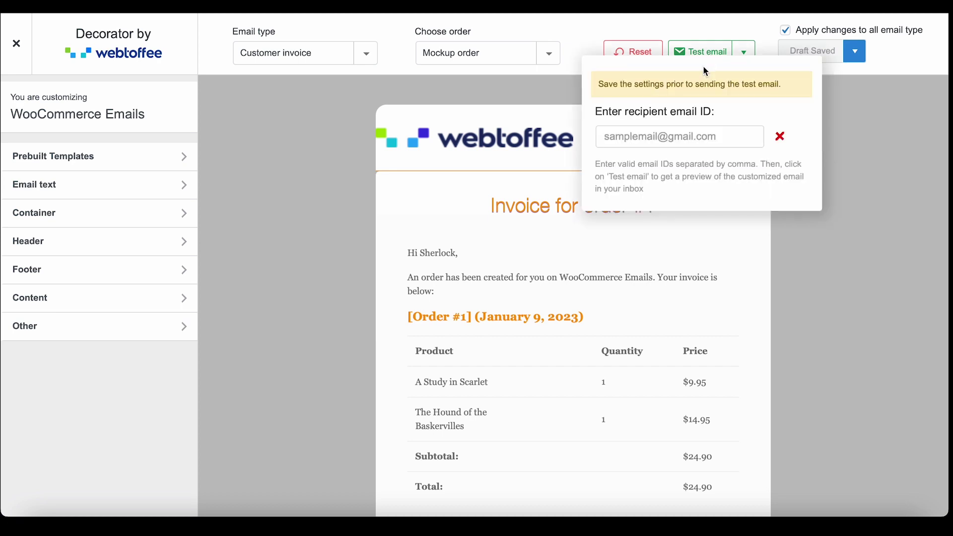
{"action": "left_click", "coordinate": [665, 135]}
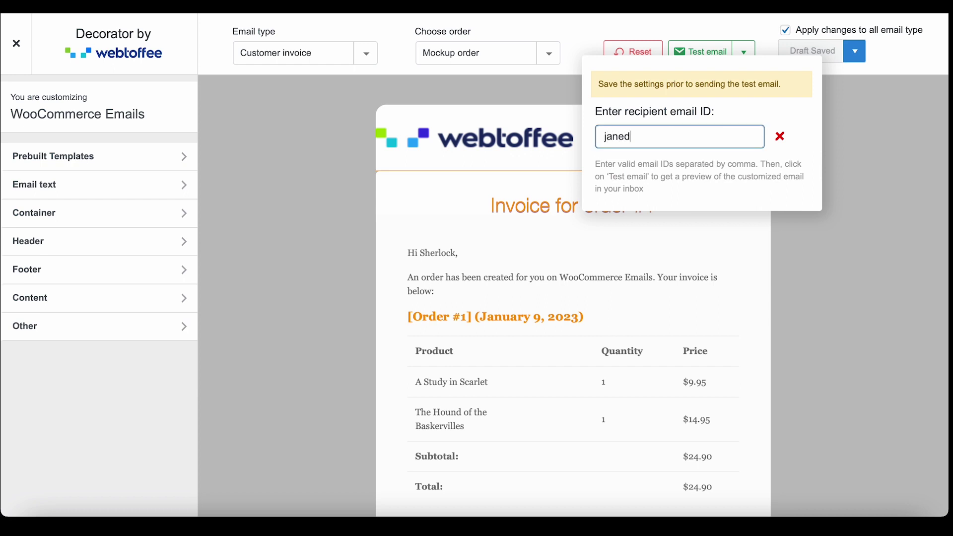
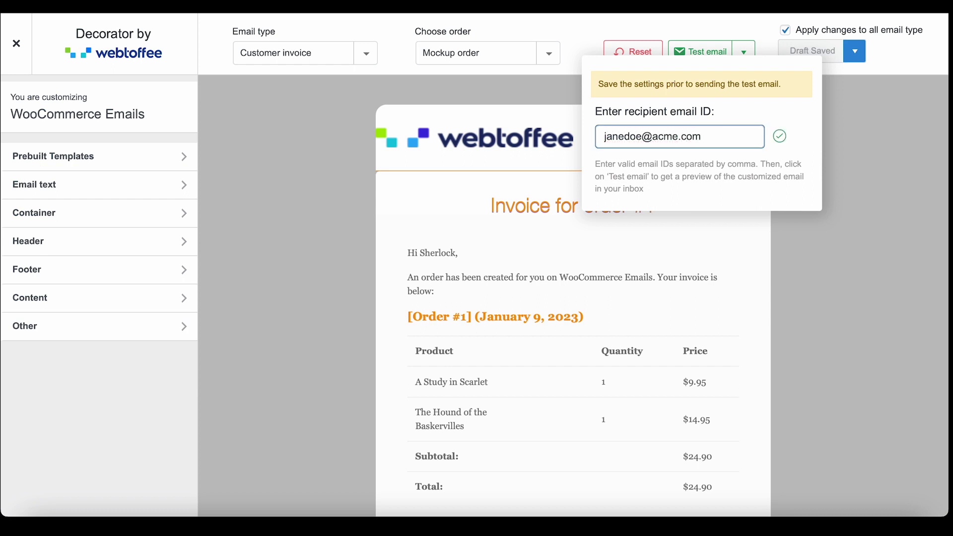
{"action": "left_click", "coordinate": [710, 55]}
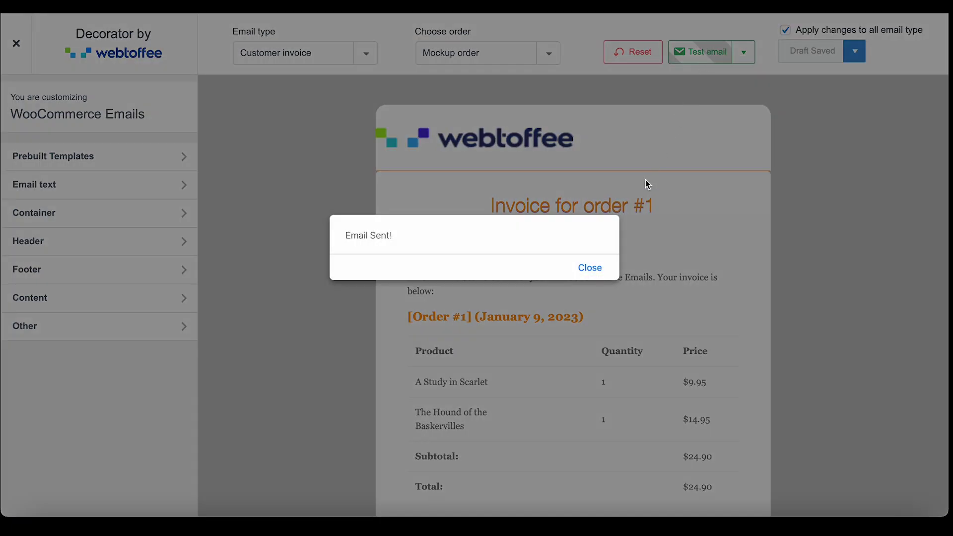
{"action": "left_click", "coordinate": [595, 273]}
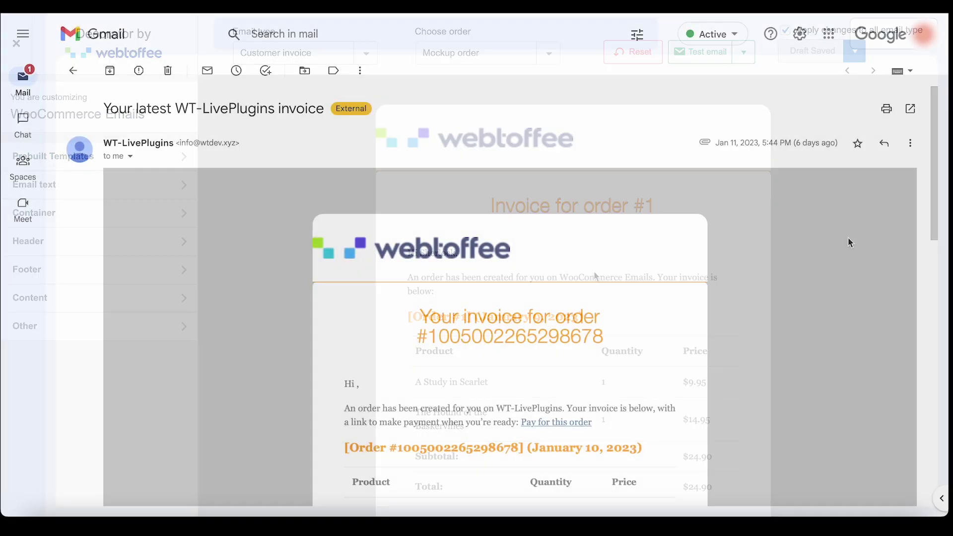
Scroll the invoice email in Gmail past the order table to the billing address and footer
{"action": "scroll", "coordinate": [849, 242], "scroll_direction": "down", "scroll_amount": 5}
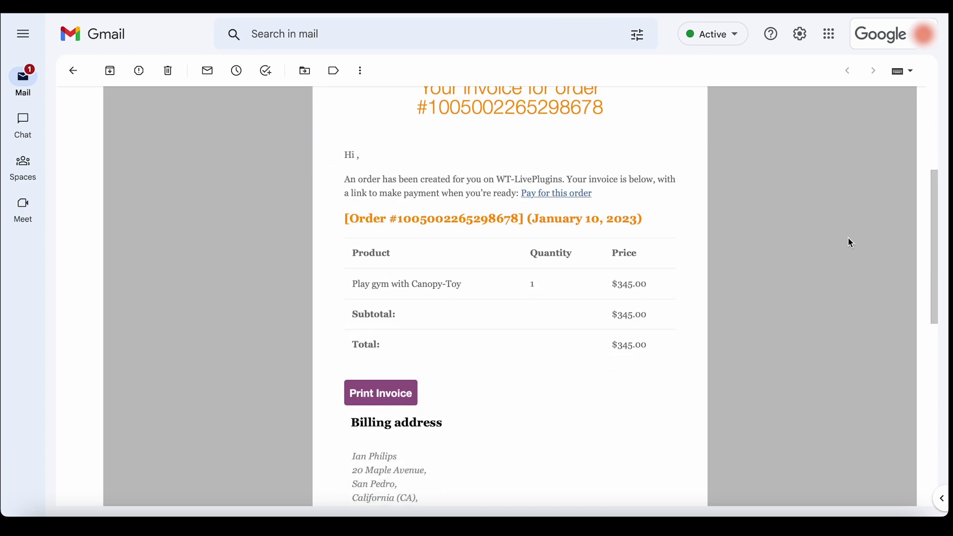
{"action": "scroll", "coordinate": [848, 240], "scroll_direction": "down", "scroll_amount": 4}
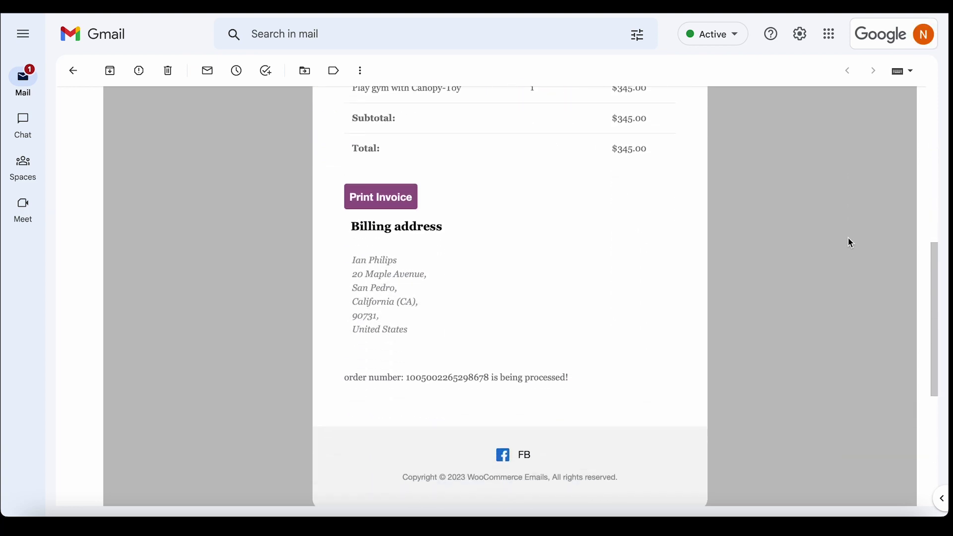